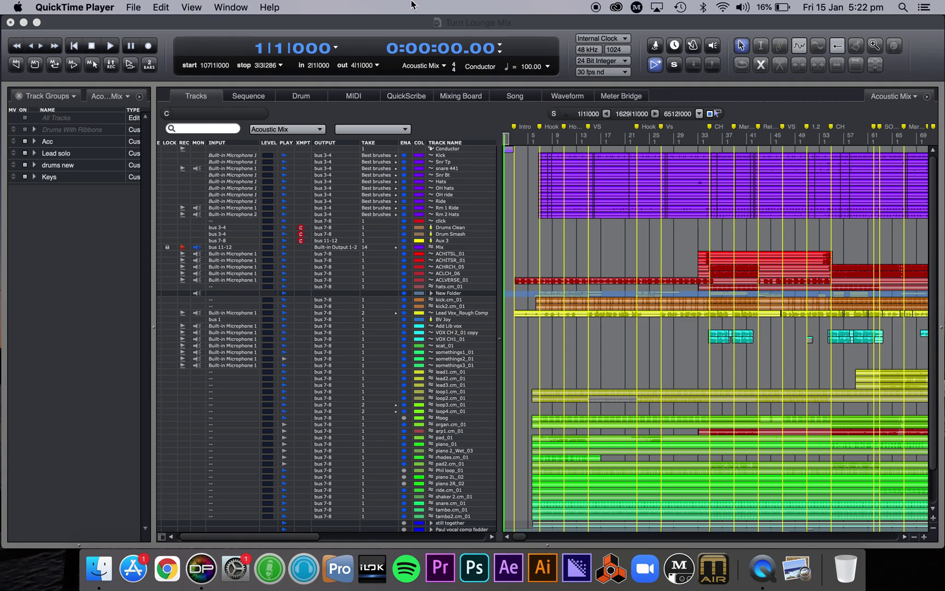
# Bring Digital Performer forward and open the sequence list for the Acoustic Mix sequence
pyautogui.click(405, 32)
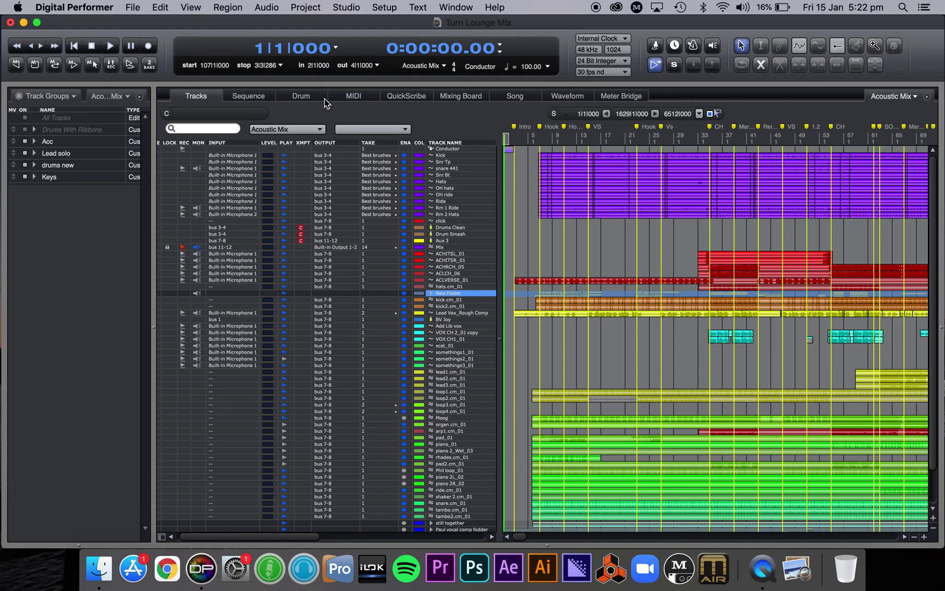
pyautogui.click(308, 130)
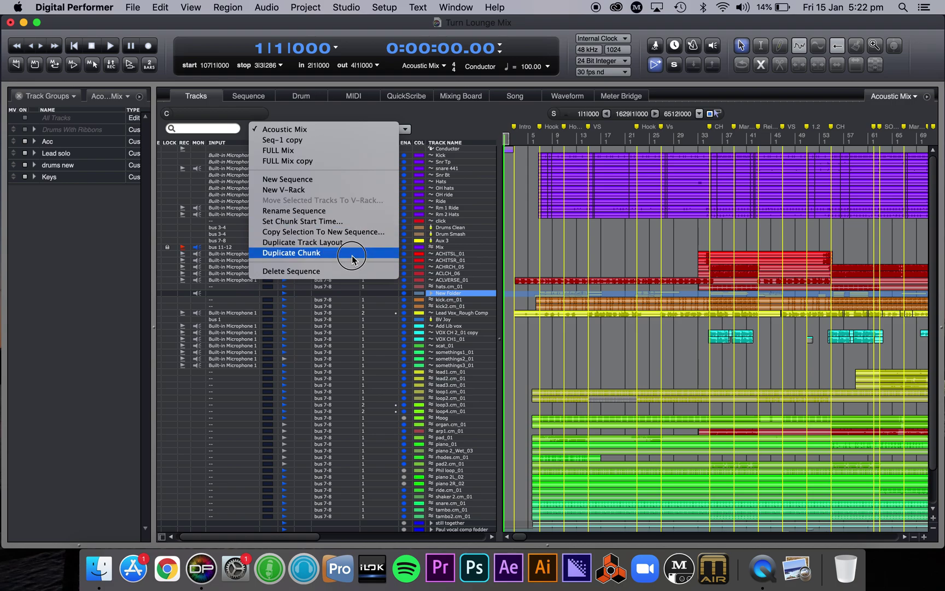
# Open and dismiss the sequence list, scrolling around the Acoustic Mix track list
pyautogui.click(481, 130)
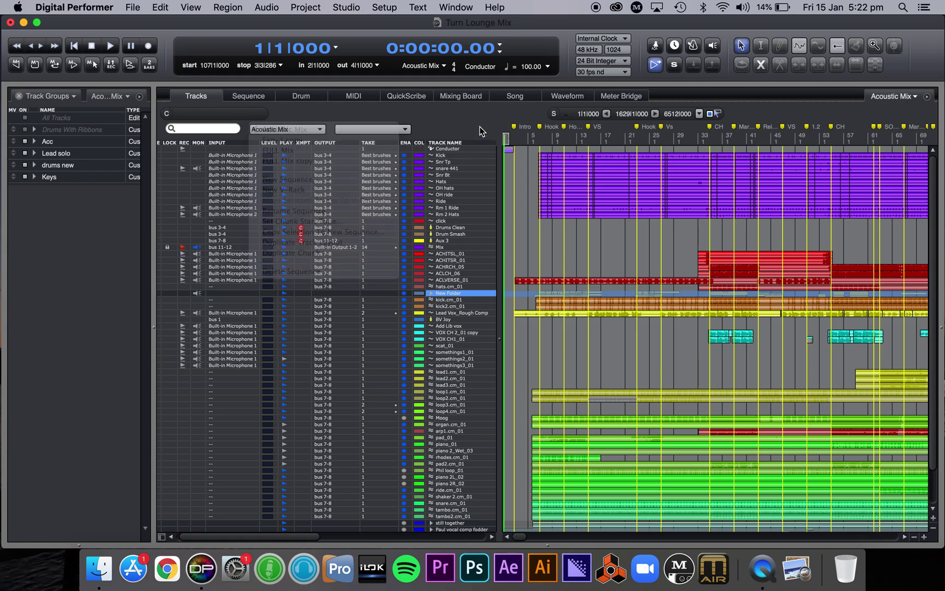
pyautogui.click(313, 134)
pyautogui.click(443, 129)
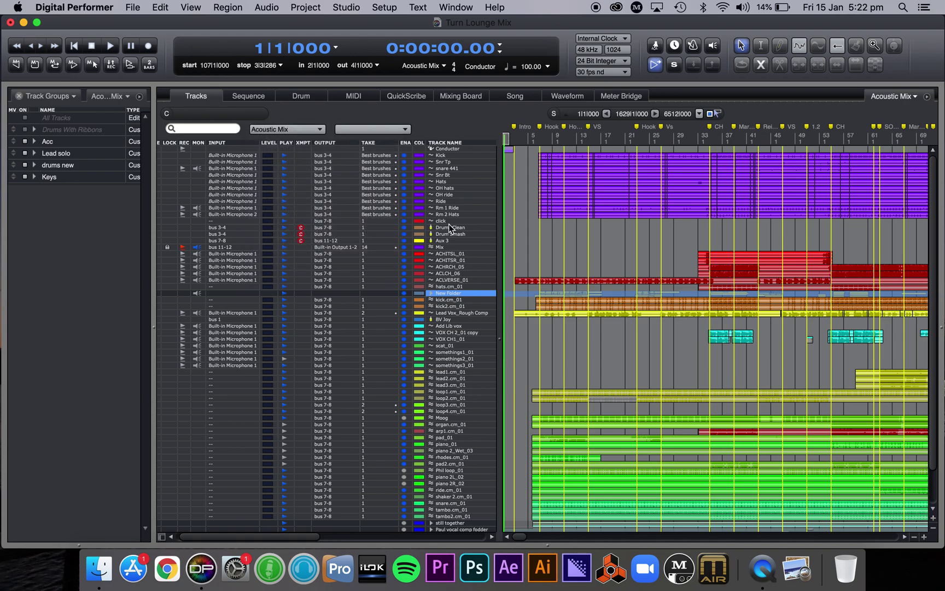
pyautogui.scroll(-3, 445, 391)
pyautogui.scroll(3, 445, 391)
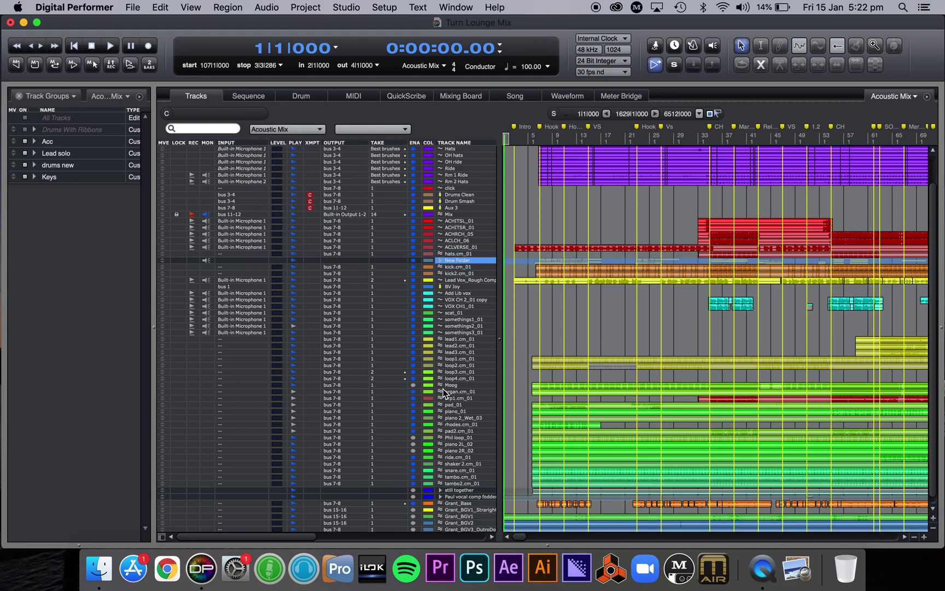
pyautogui.hscroll(3, 446, 392)
pyautogui.hscroll(-2, 446, 393)
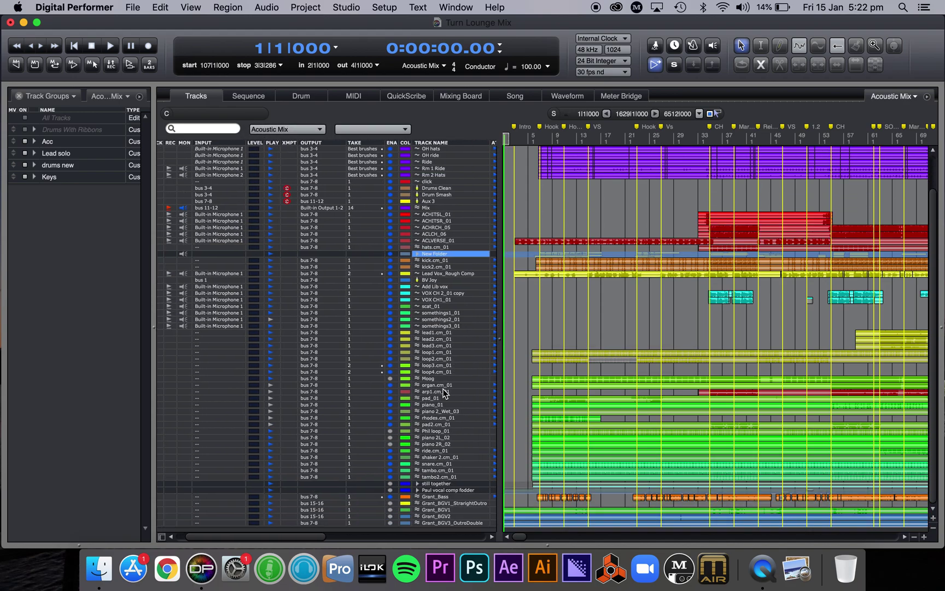
pyautogui.scroll(-1, 446, 392)
pyautogui.scroll(1, 444, 392)
pyautogui.hscroll(2, 445, 392)
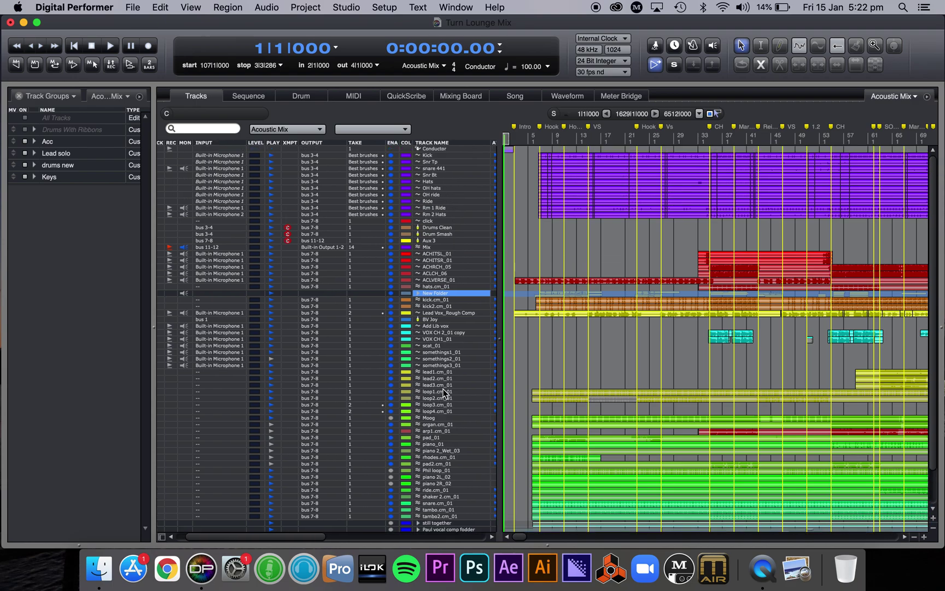
# Reopen the sequence list and make FULL Mix the current sequence
pyautogui.click(302, 130)
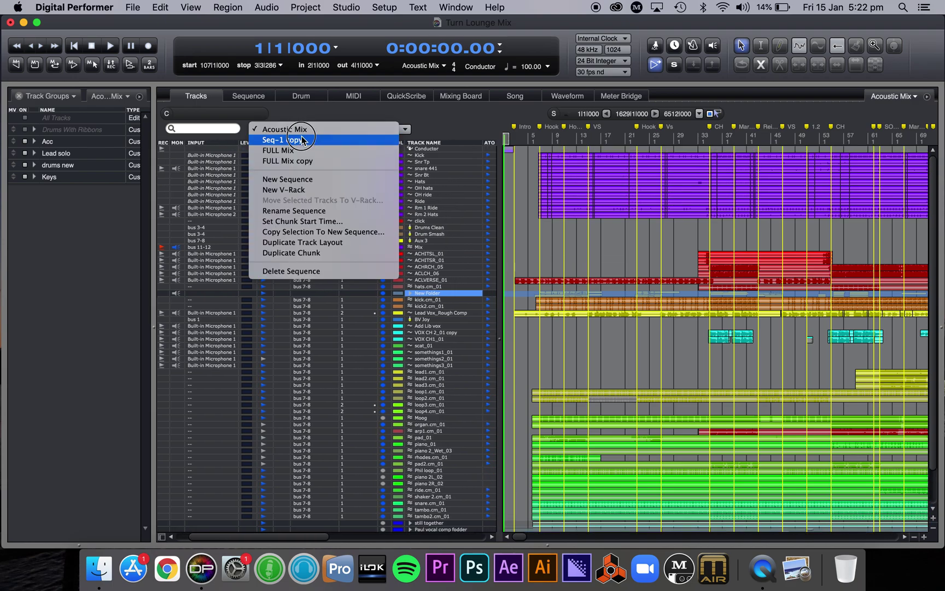
pyautogui.click(423, 121)
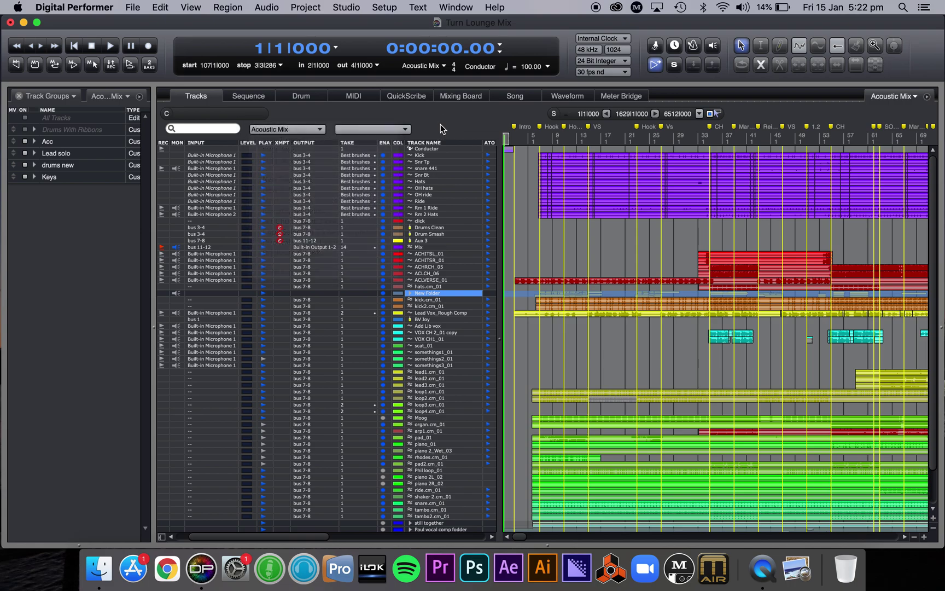
pyautogui.hscroll(-2, 347, 243)
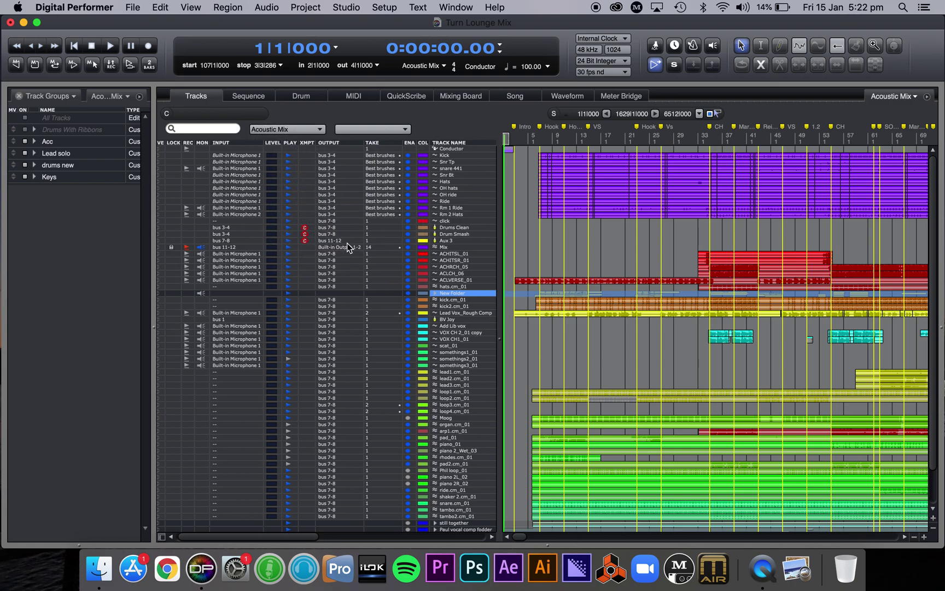
pyautogui.click(302, 124)
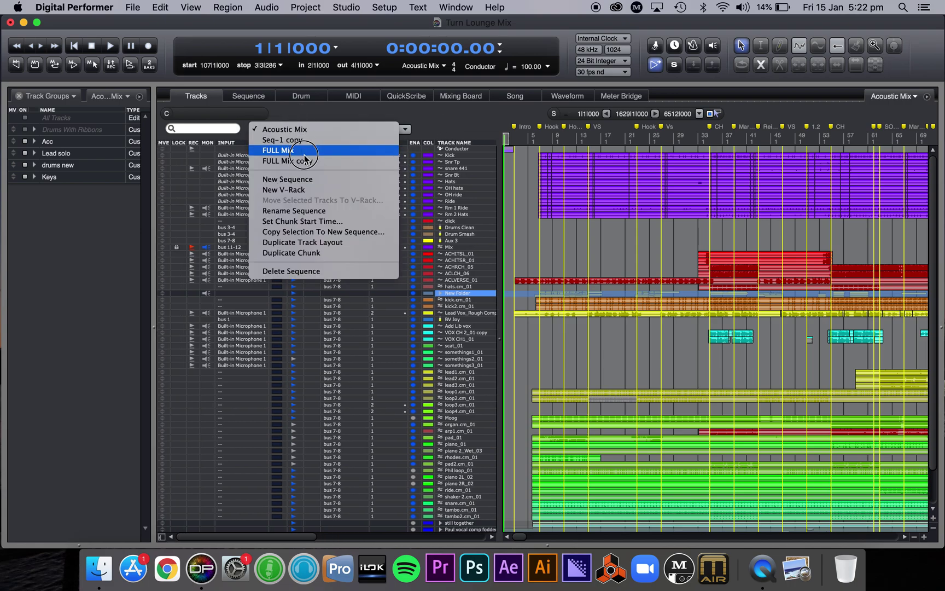
pyautogui.click(309, 154)
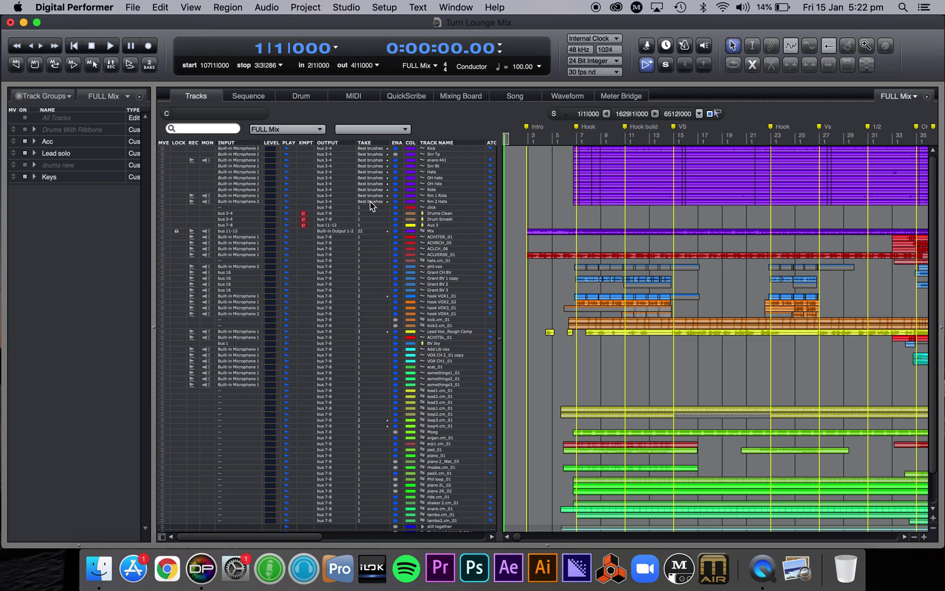
# Scroll through the FULL Mix tracks and bring up the sequence list with its chunk commands
pyautogui.scroll(-3, 413, 374)
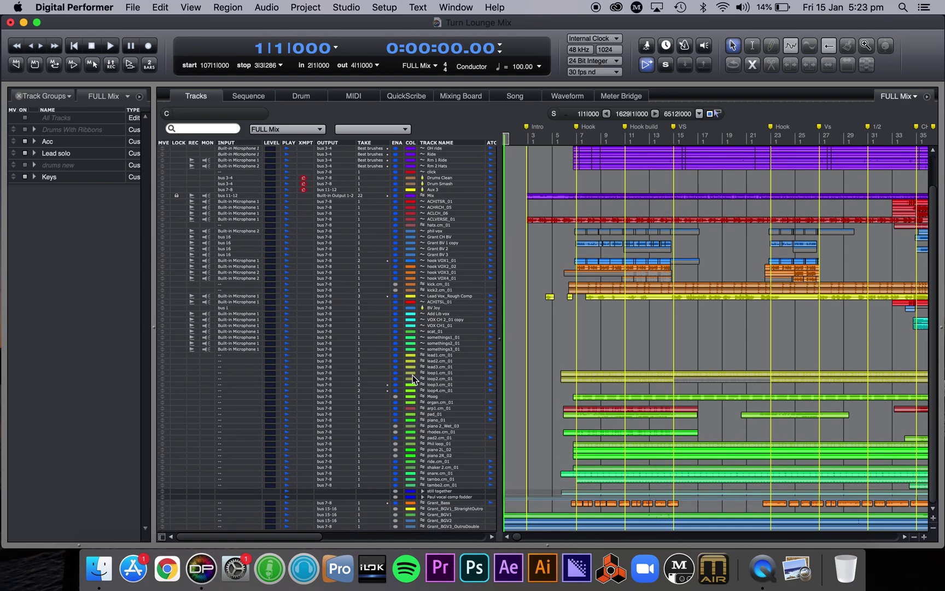
pyautogui.scroll(3, 413, 374)
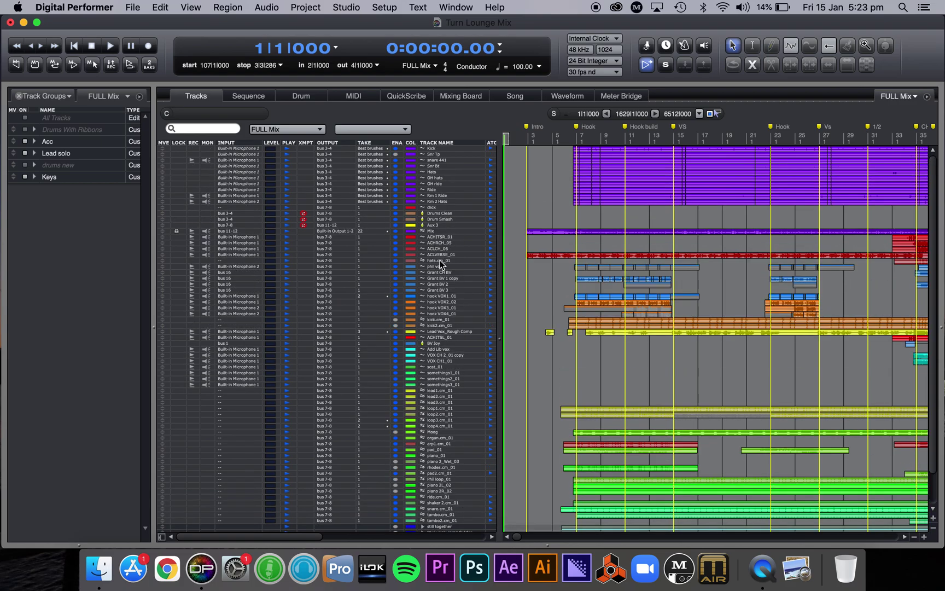
pyautogui.click(320, 134)
pyautogui.click(465, 133)
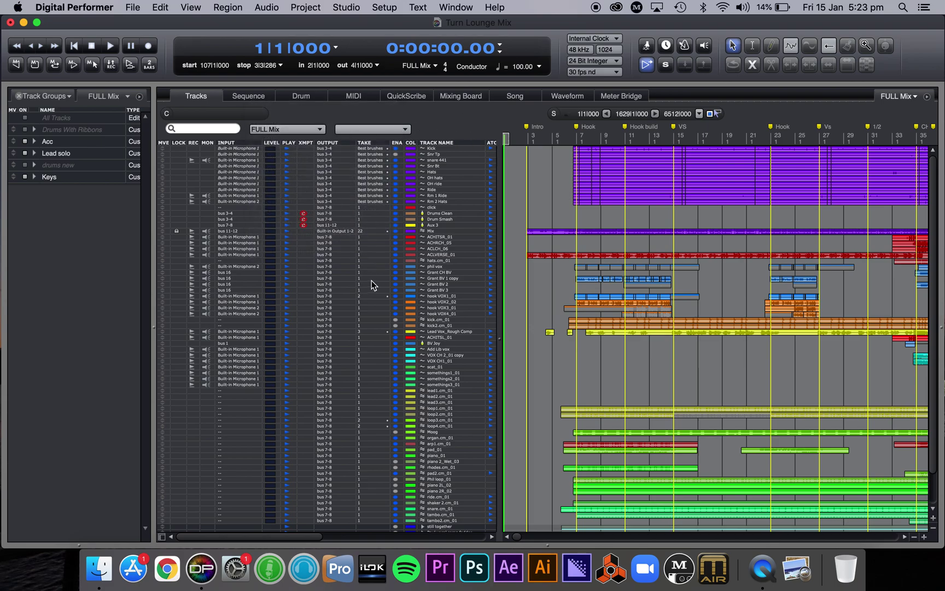
pyautogui.hscroll(2, 382, 290)
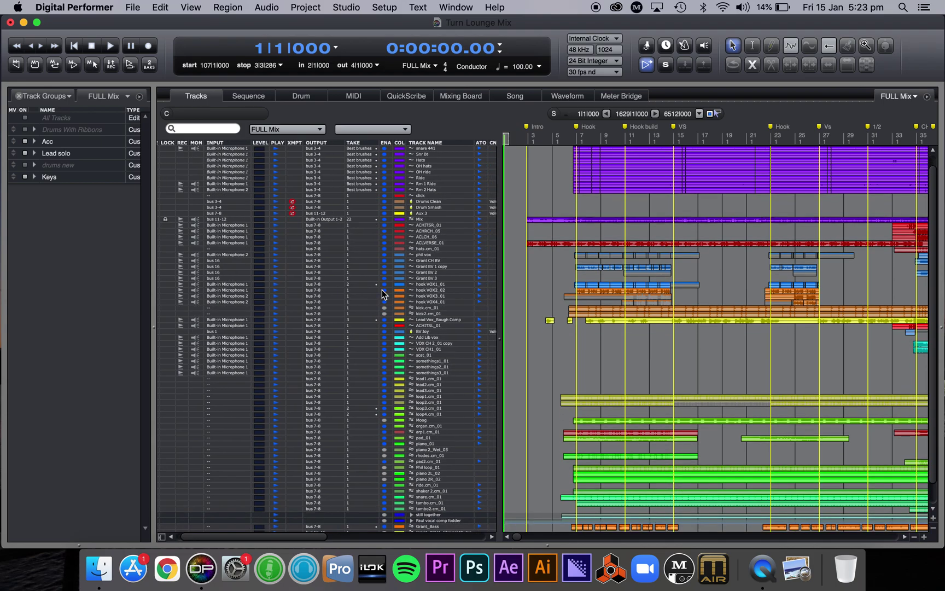
pyautogui.hscroll(-2, 382, 289)
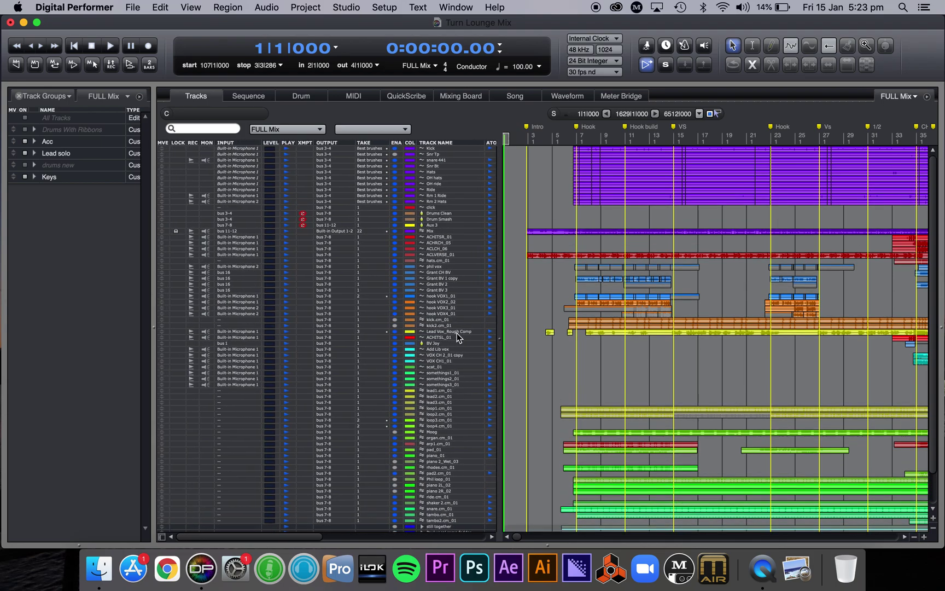
pyautogui.click(309, 132)
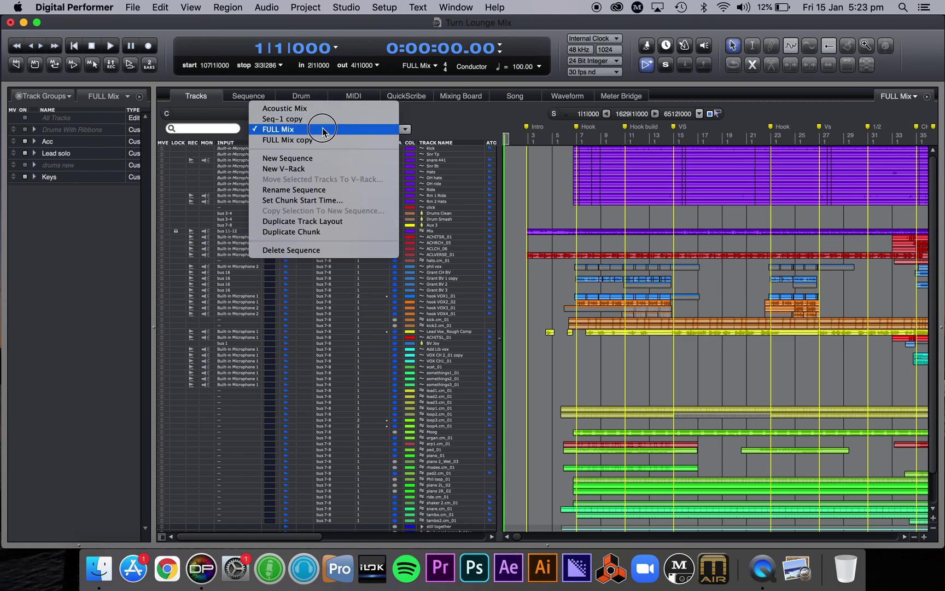
# Duplicate the FULL Mix chunk and switch to the new FULL Mix copy 1 sequence
pyautogui.click(326, 235)
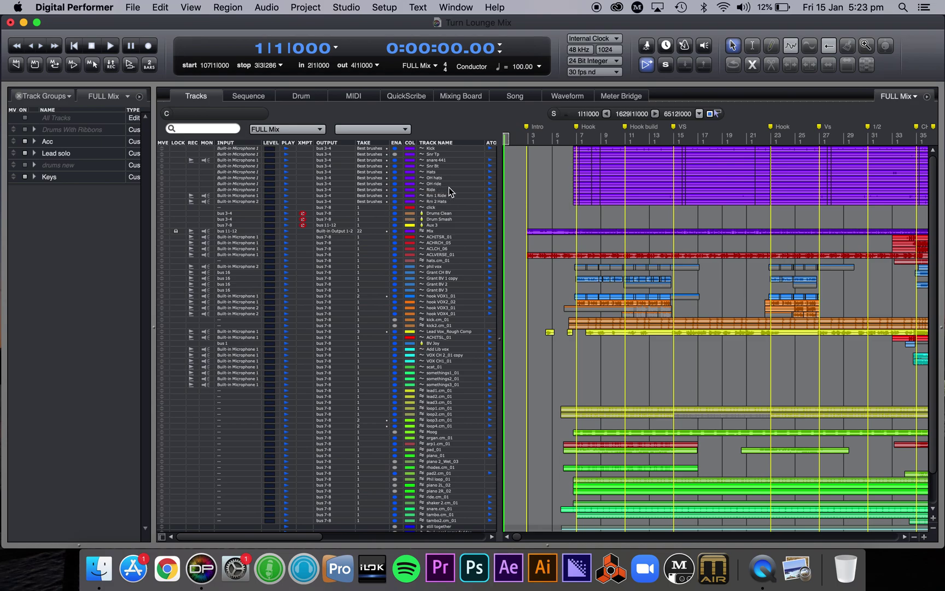
pyautogui.click(299, 129)
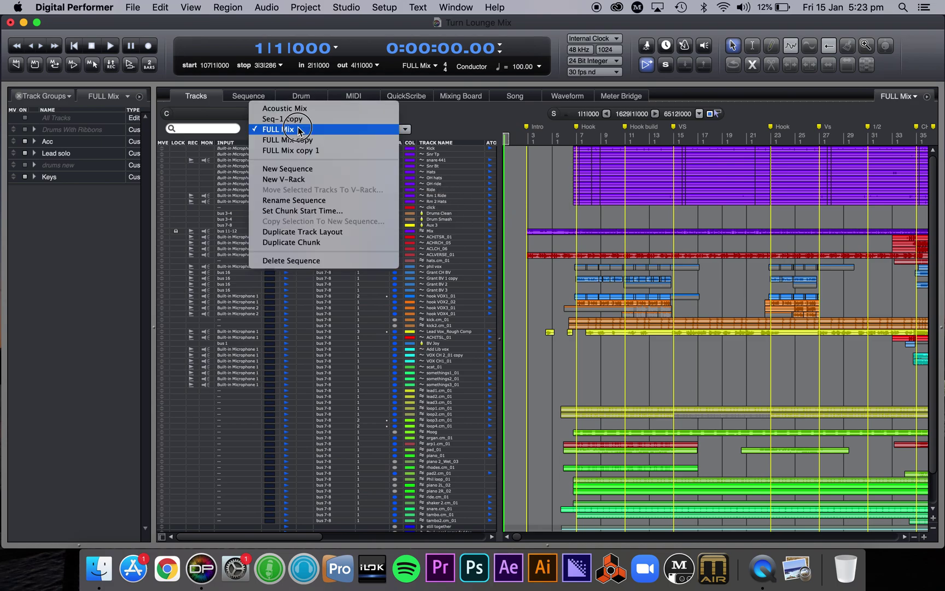
pyautogui.click(329, 153)
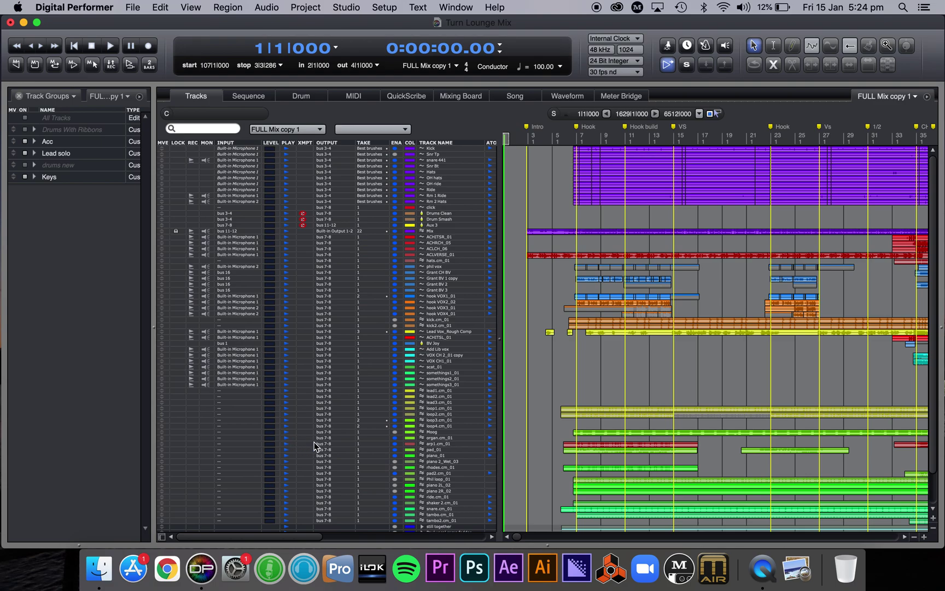
# Disable playback for tracks Moog through pad2.cm_01 in the PLAY column of FULL Mix copy 1
pyautogui.press('super+alt+Up')
pyautogui.scroll(-5, 333, 430)
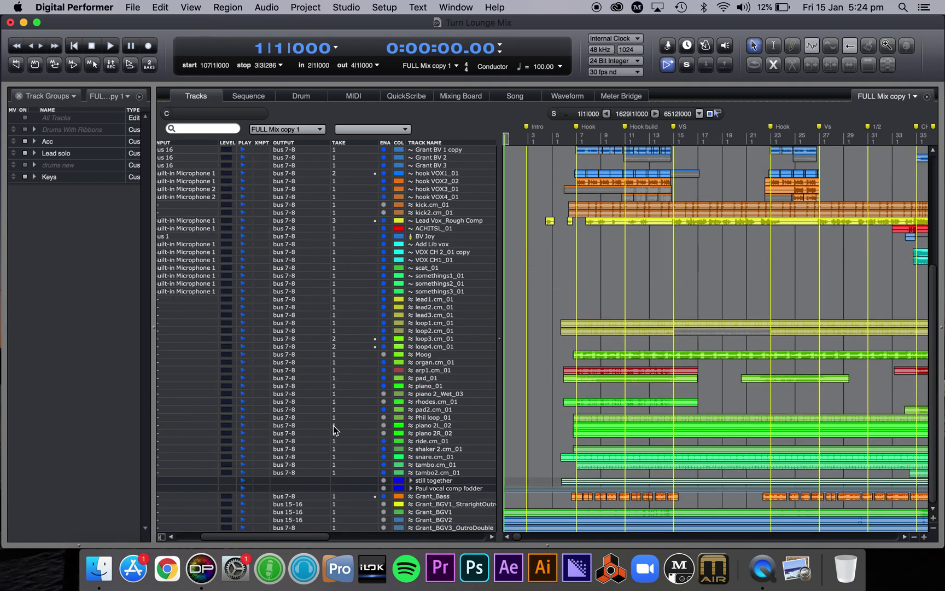
pyautogui.hscroll(2, 333, 429)
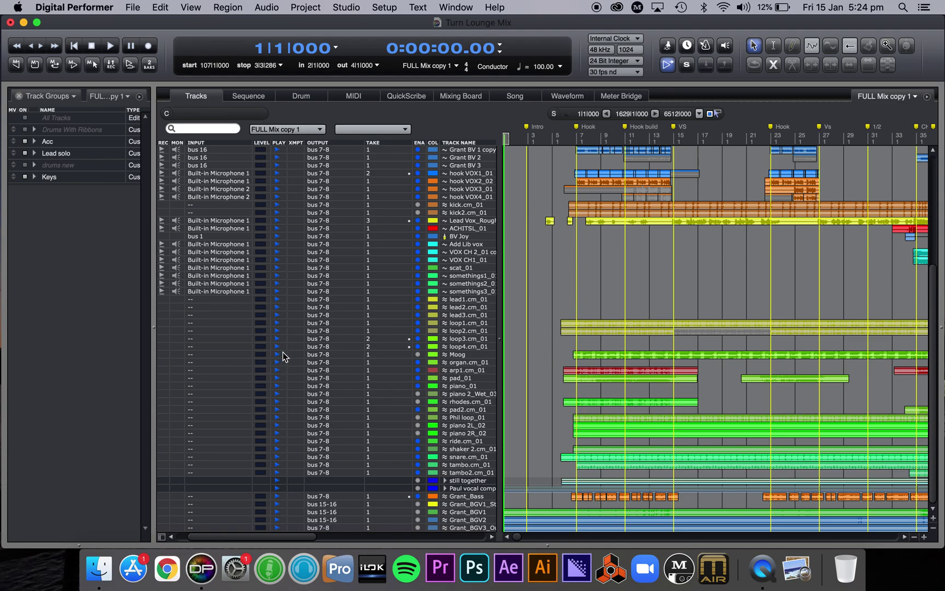
pyautogui.moveTo(278, 354); pyautogui.dragTo(277, 409)
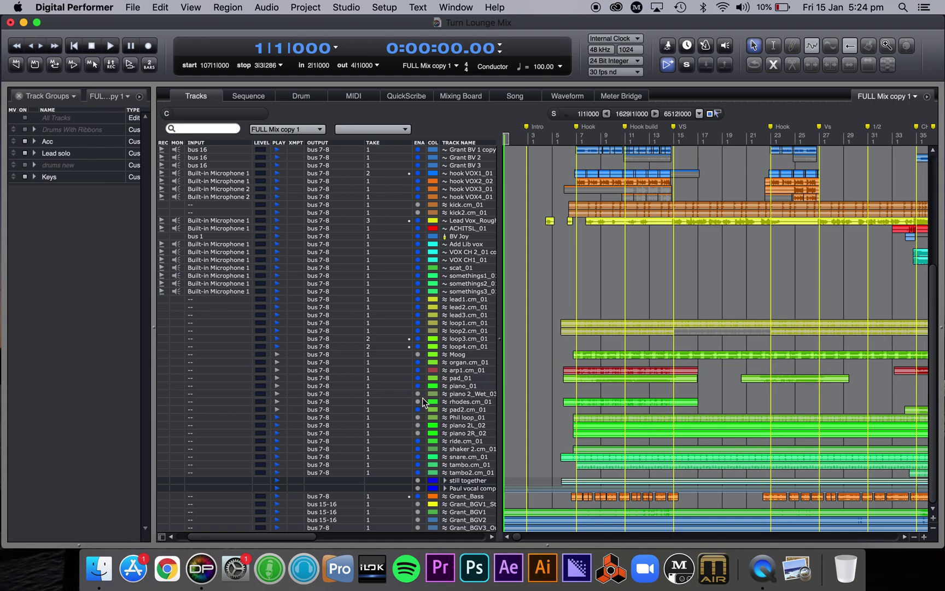
pyautogui.press('super+alt+bracketleft')
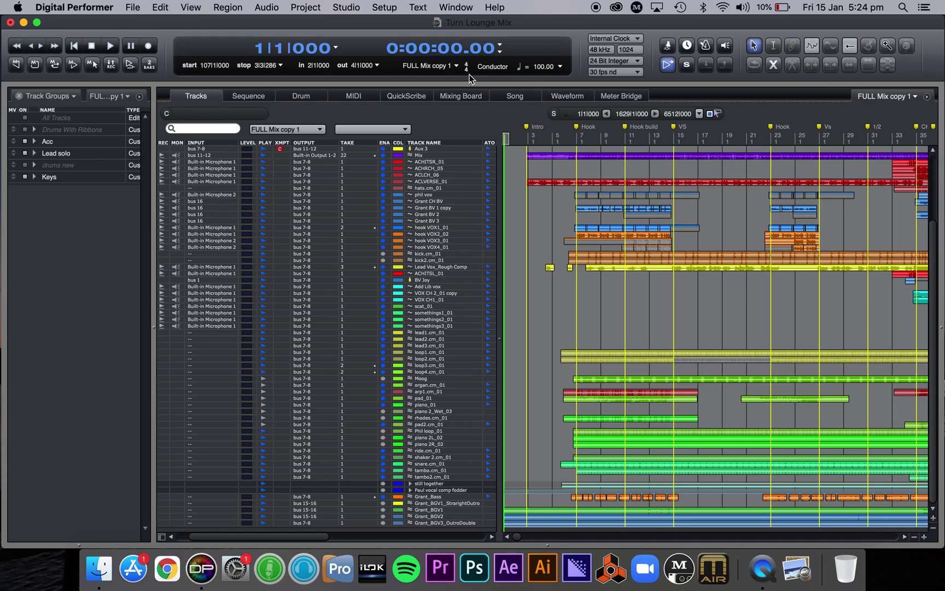
# View the Mixing Board channel strips, then return to the Tracks list
pyautogui.click(454, 101)
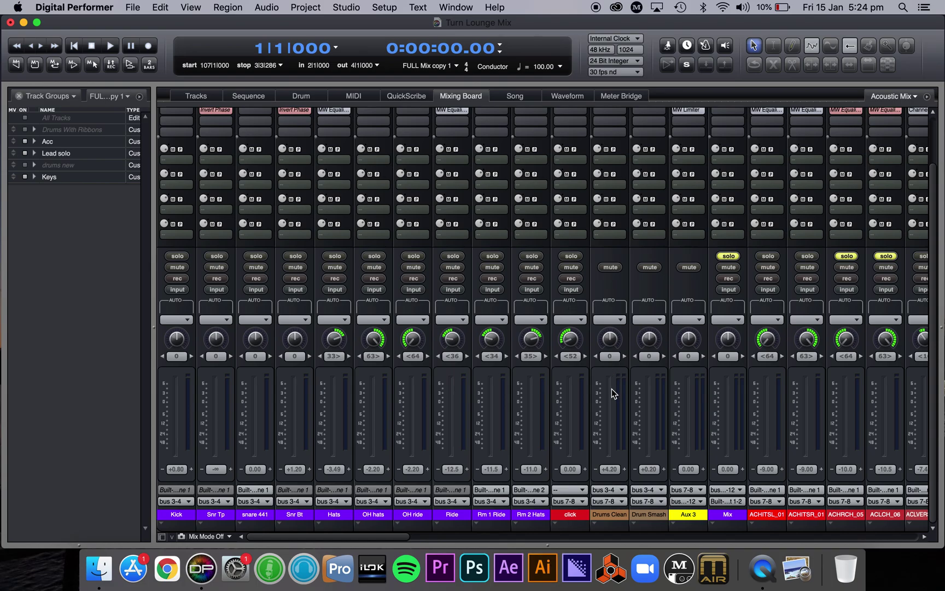
pyautogui.hscroll(10, 612, 389)
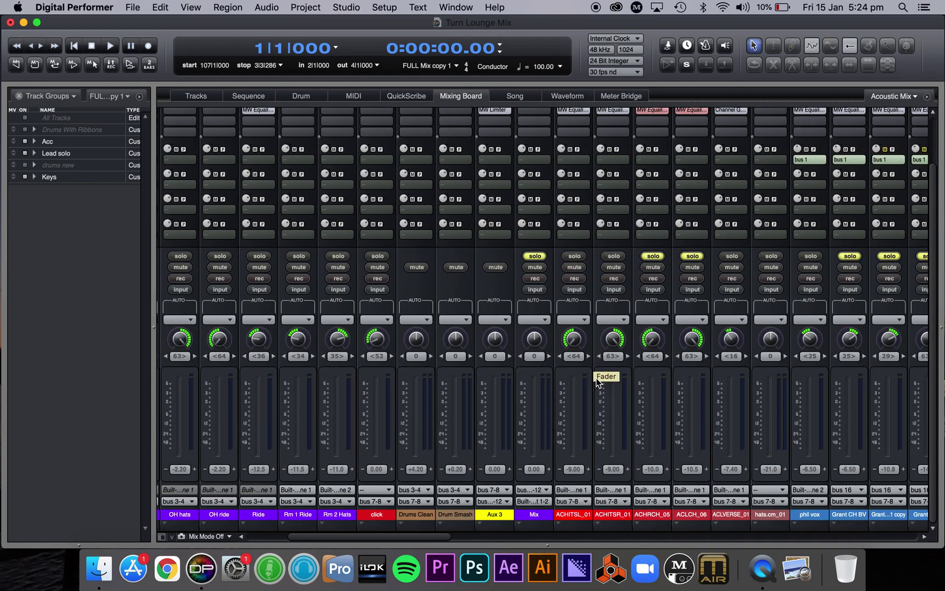
pyautogui.hscroll(5, 596, 378)
pyautogui.hscroll(-15, 599, 360)
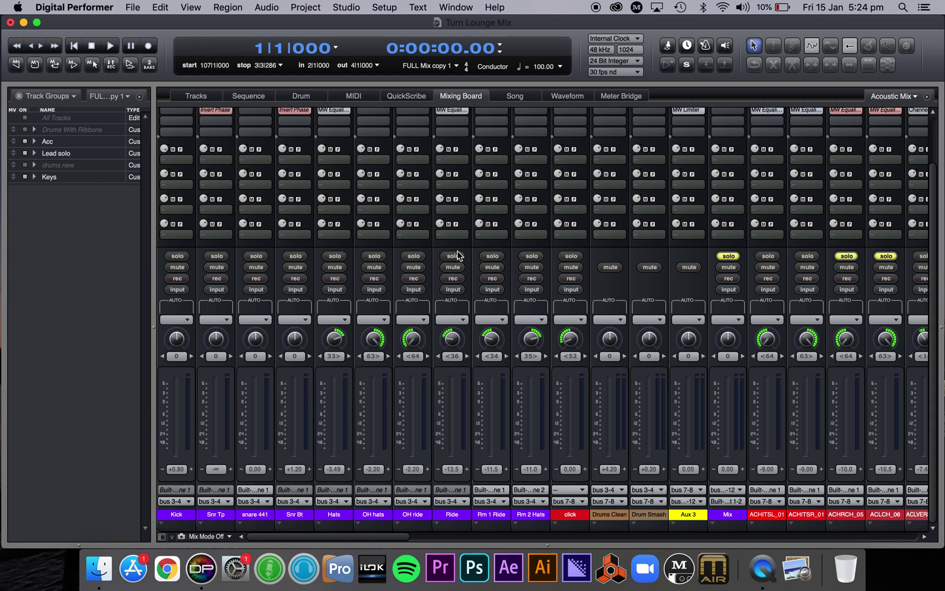
pyautogui.click(210, 98)
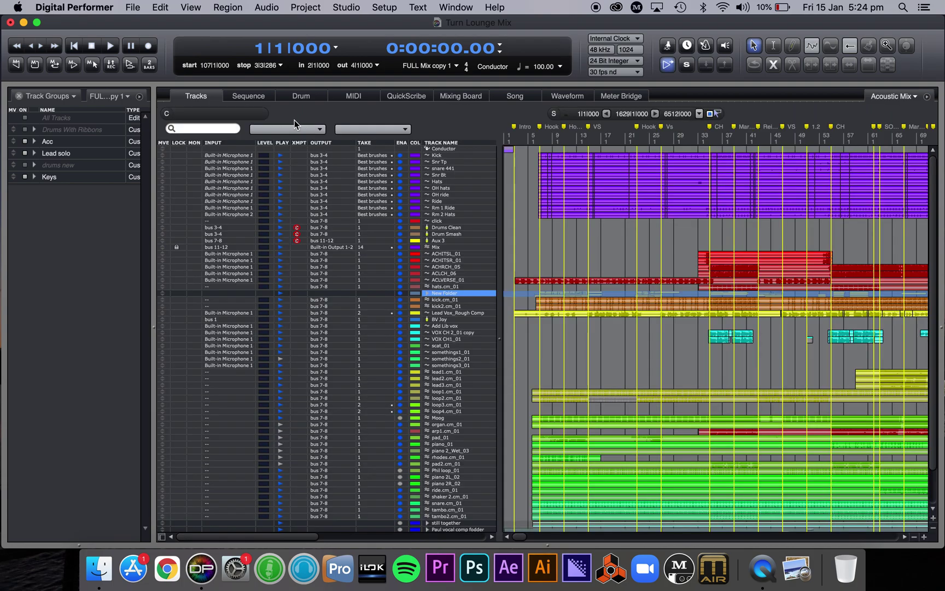
# Switch the Tracks window to the FULL Mix sequence and bring up the sequence list again
pyautogui.click(300, 136)
pyautogui.click(307, 111)
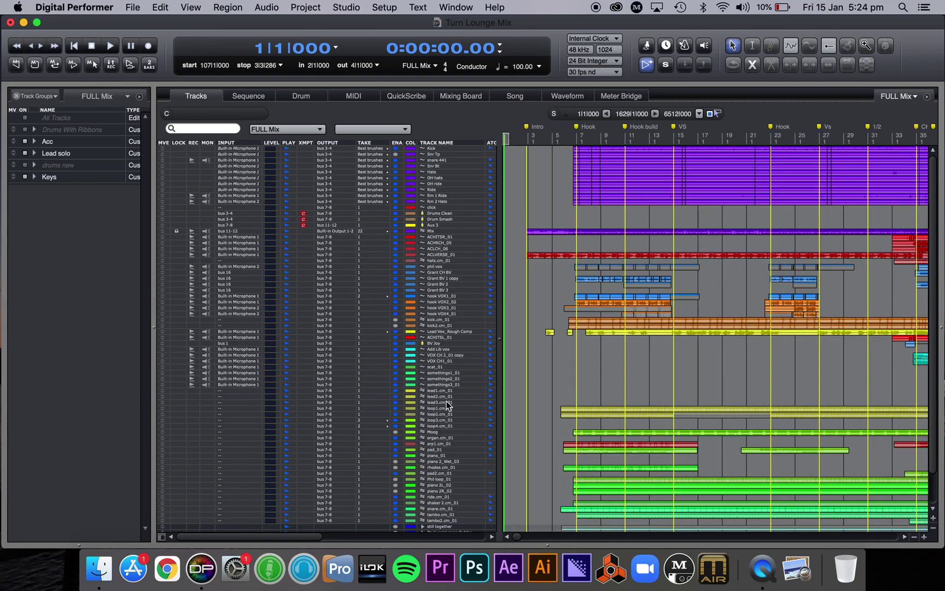
pyautogui.scroll(-3, 392, 419)
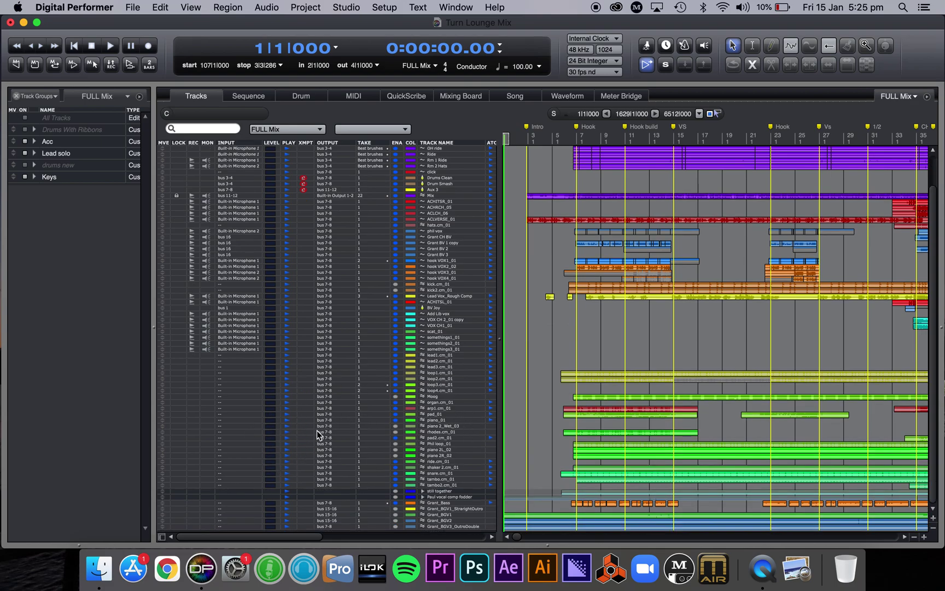
pyautogui.click(316, 129)
# Make FULL Mix copy 1 the current sequence again and scroll its tracks
pyautogui.click(337, 150)
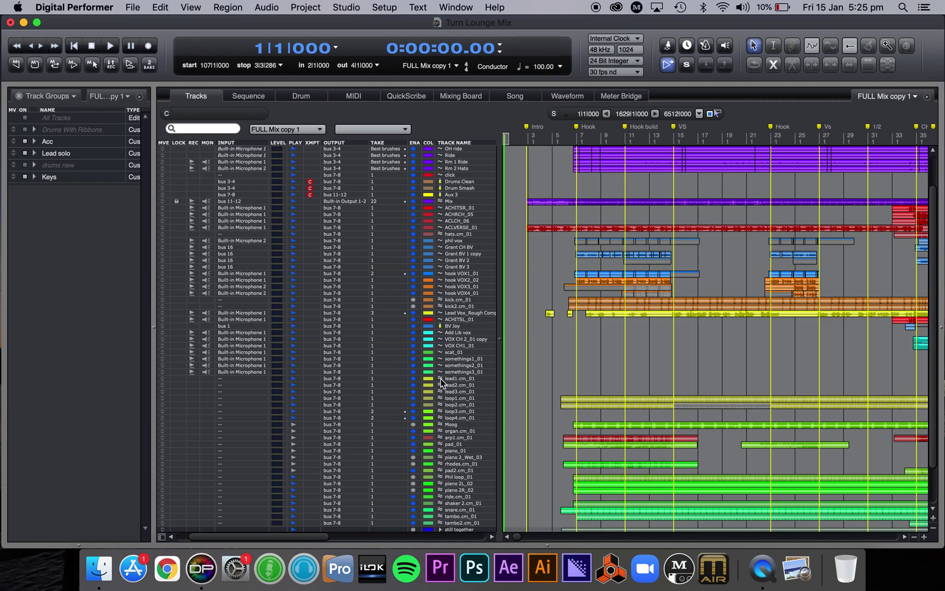
pyautogui.scroll(4, 373, 338)
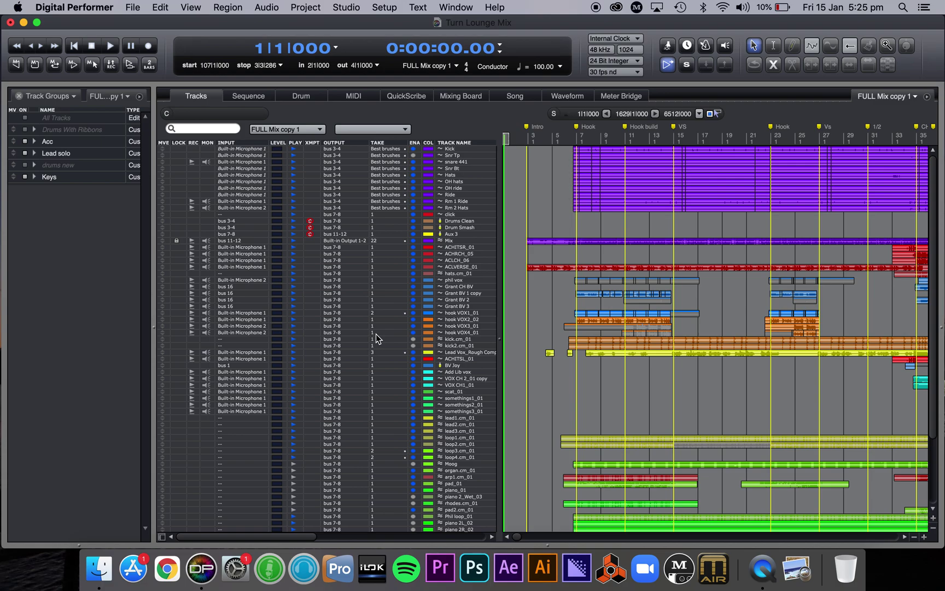
pyautogui.scroll(-4, 414, 335)
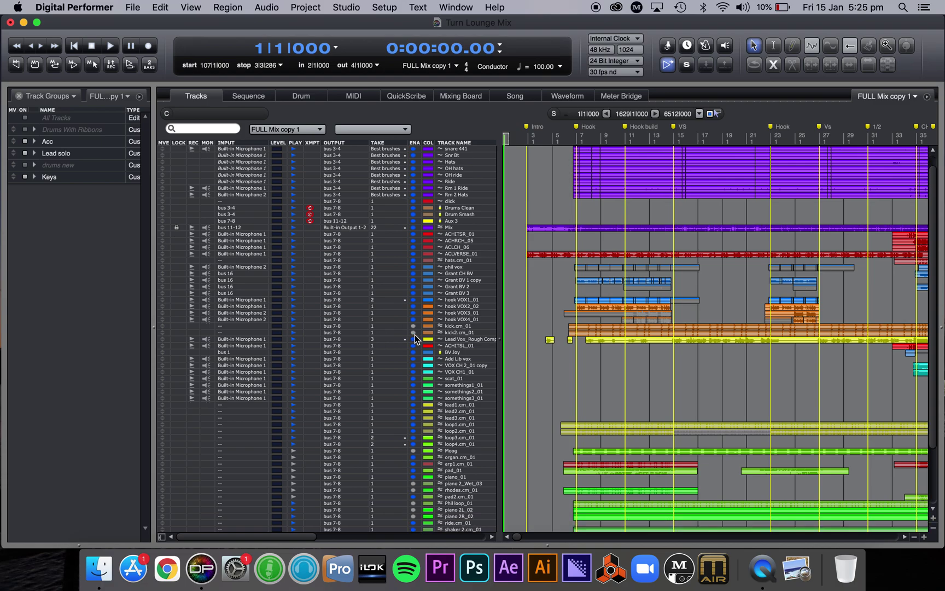
pyautogui.scroll(4, 414, 335)
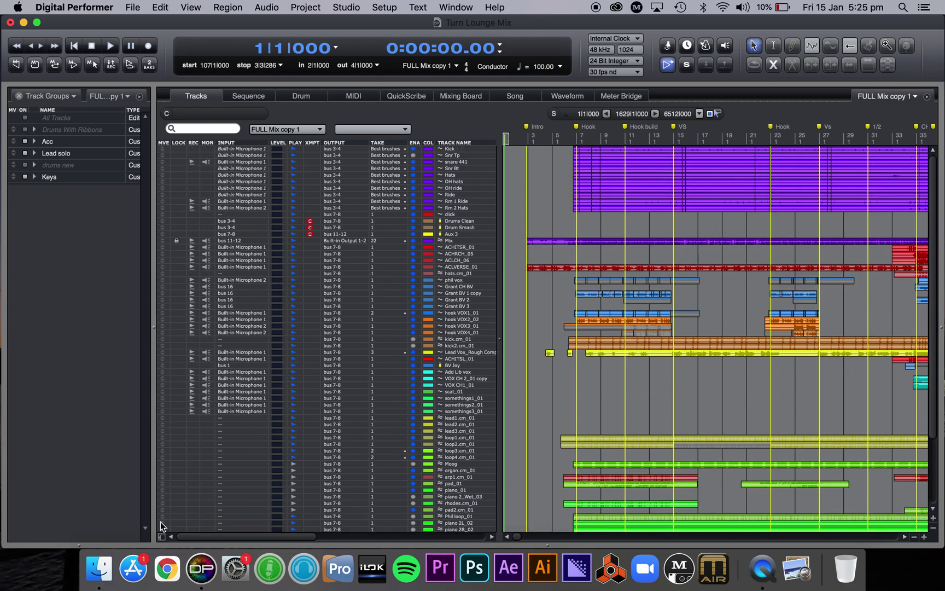
# Show and then hide the Track Selector sidebar
pyautogui.click(162, 537)
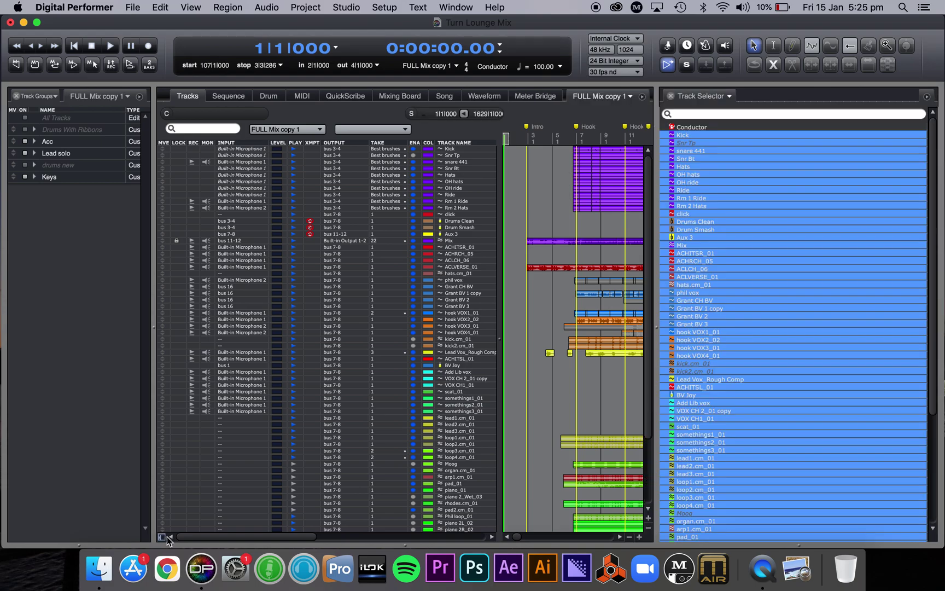
pyautogui.click(671, 96)
pyautogui.scroll(-8, 482, 431)
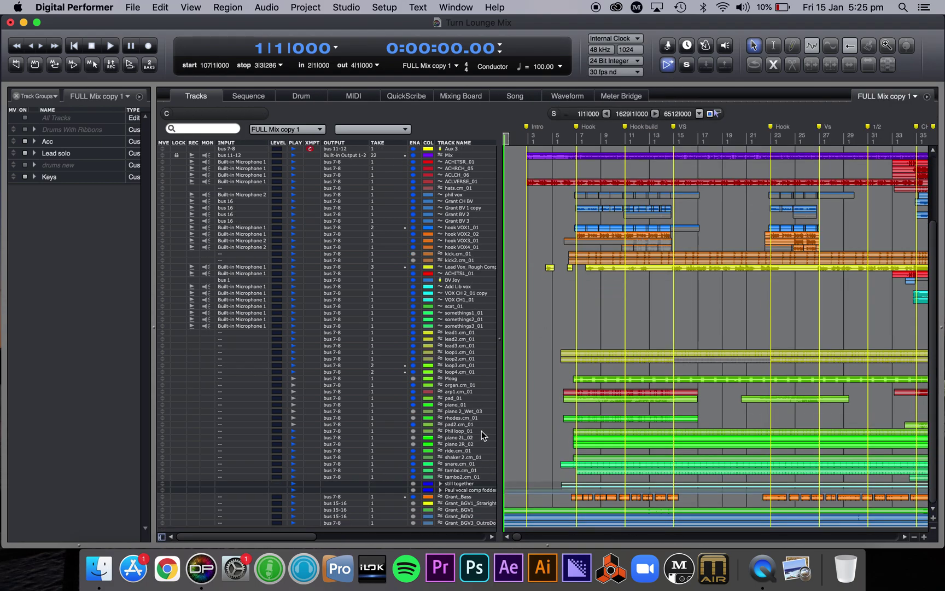
pyautogui.scroll(5, 482, 430)
pyautogui.click(458, 97)
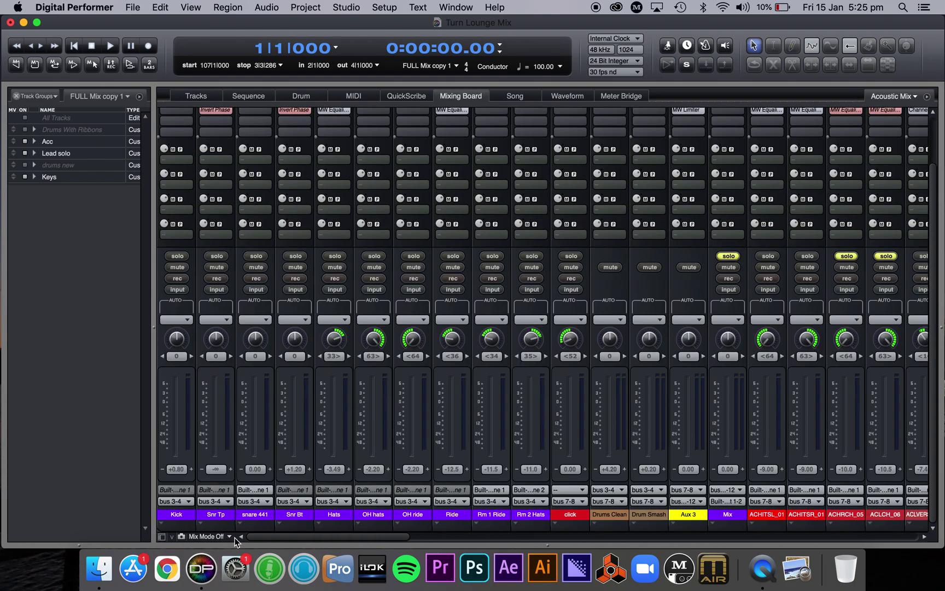
pyautogui.click(219, 537)
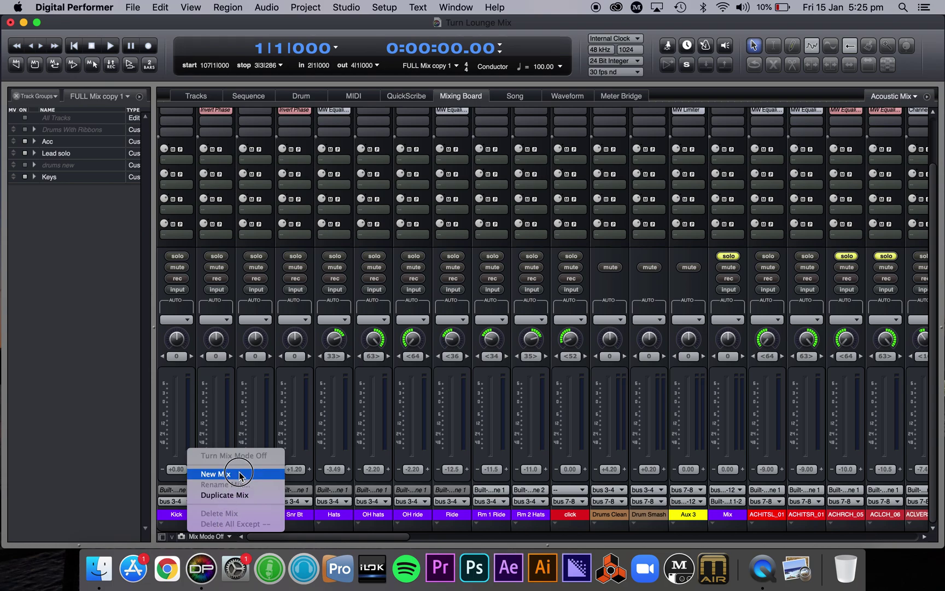
pyautogui.click(384, 444)
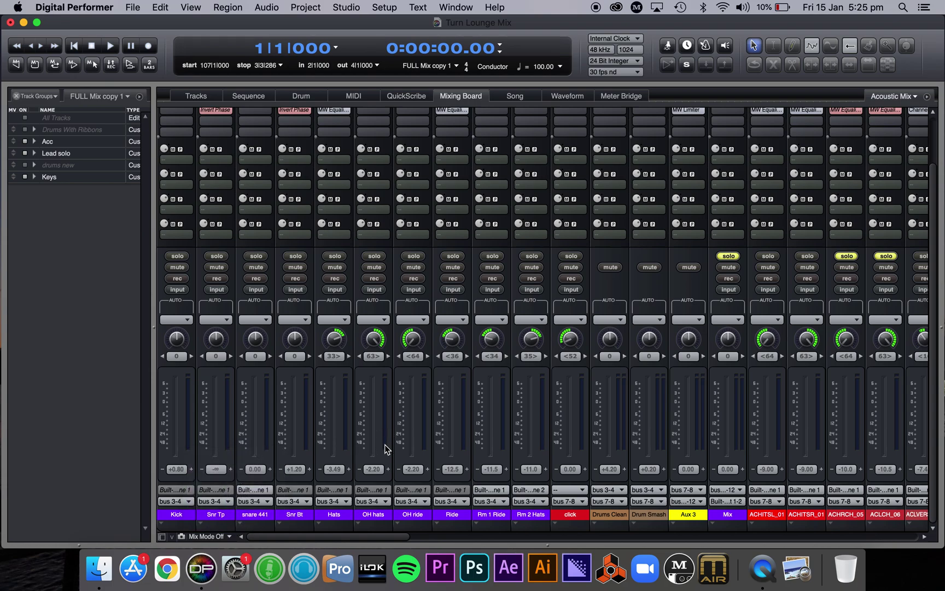
pyautogui.click(196, 95)
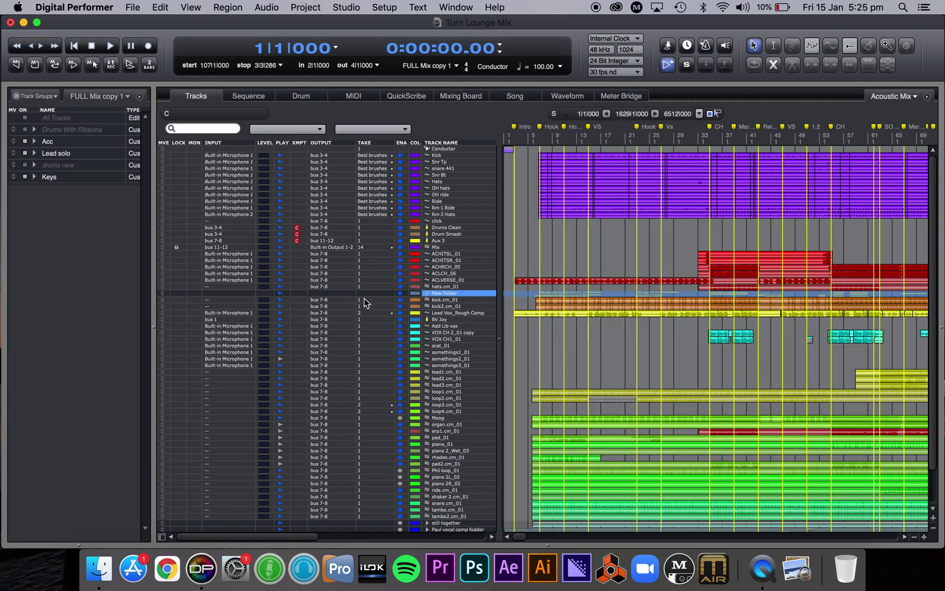
pyautogui.scroll(-3, 416, 284)
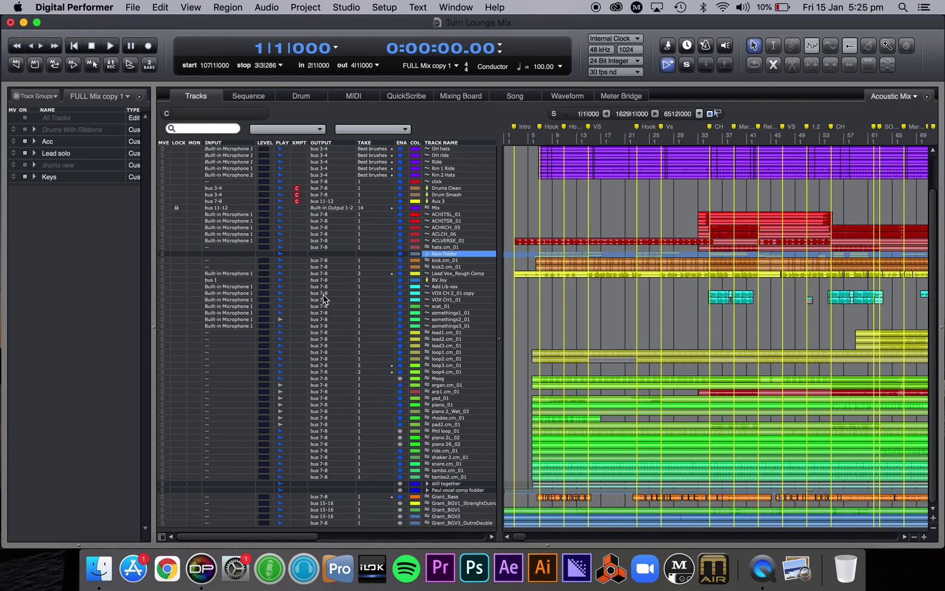
pyautogui.scroll(3, 323, 298)
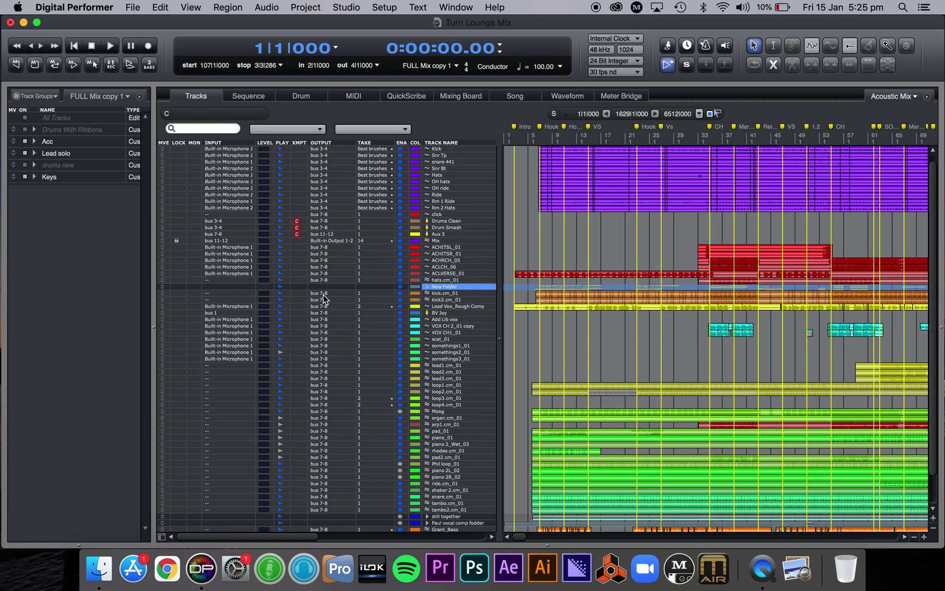
pyautogui.scroll(-2, 323, 298)
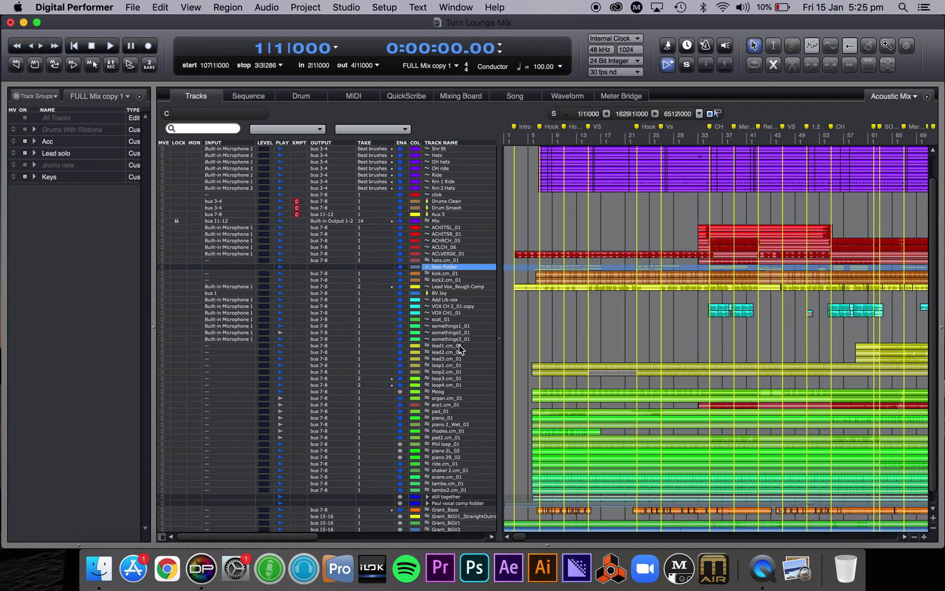
# Create a new track folder from the selected lead1, lead2 and lead3 tracks
pyautogui.moveTo(458, 346); pyautogui.dragTo(459, 364)
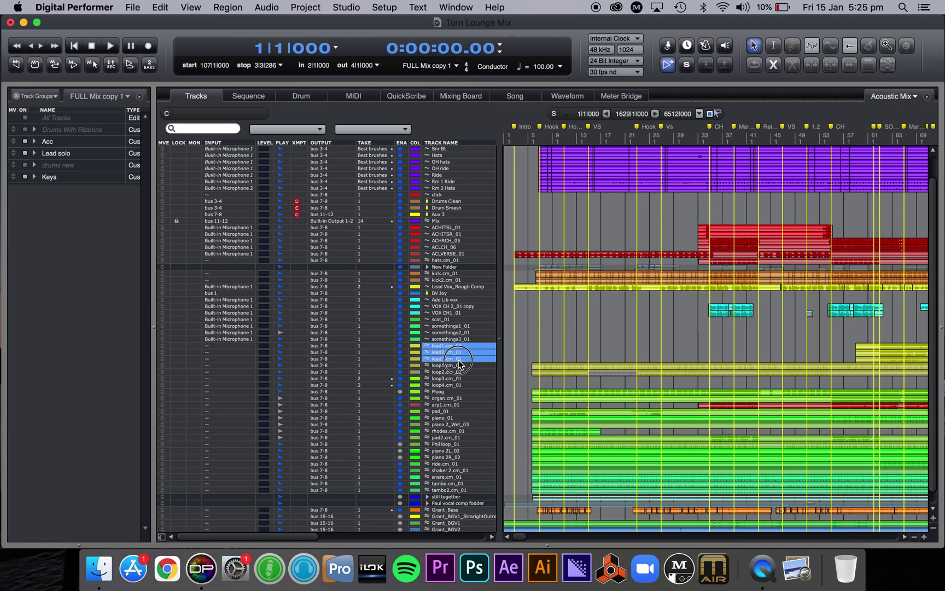
pyautogui.scroll(-5, 459, 364)
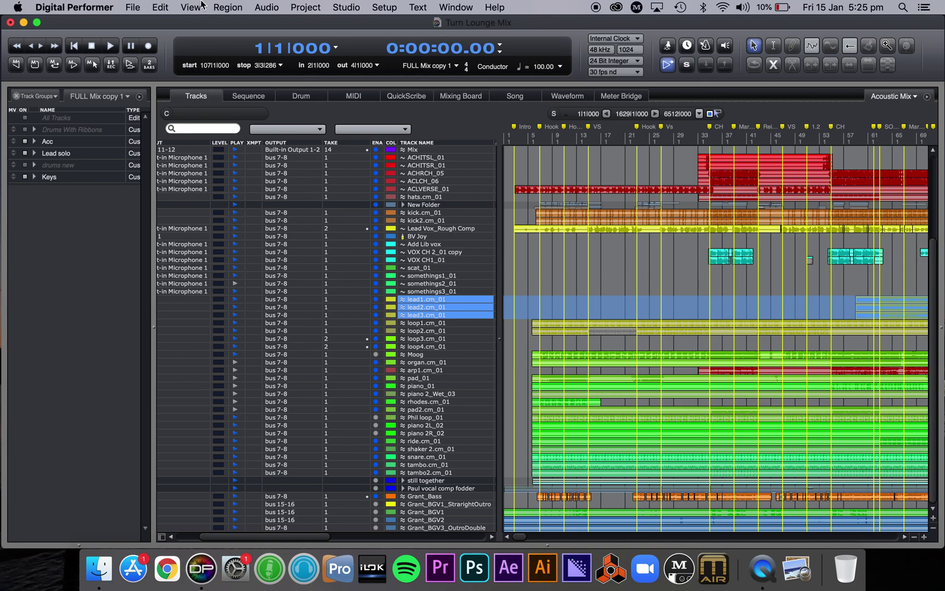
pyautogui.click(227, 7)
pyautogui.moveTo(299, 5)
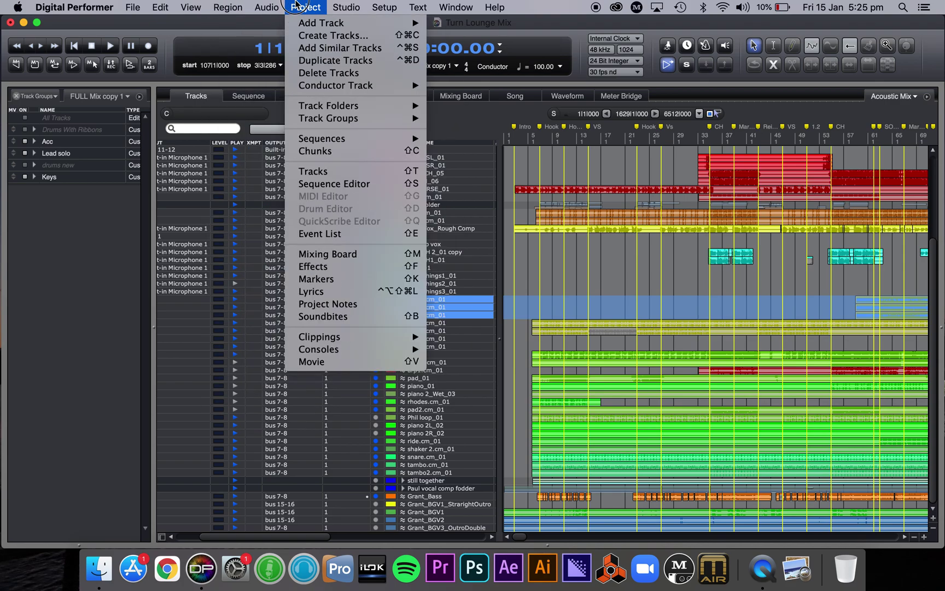
pyautogui.moveTo(358, 106)
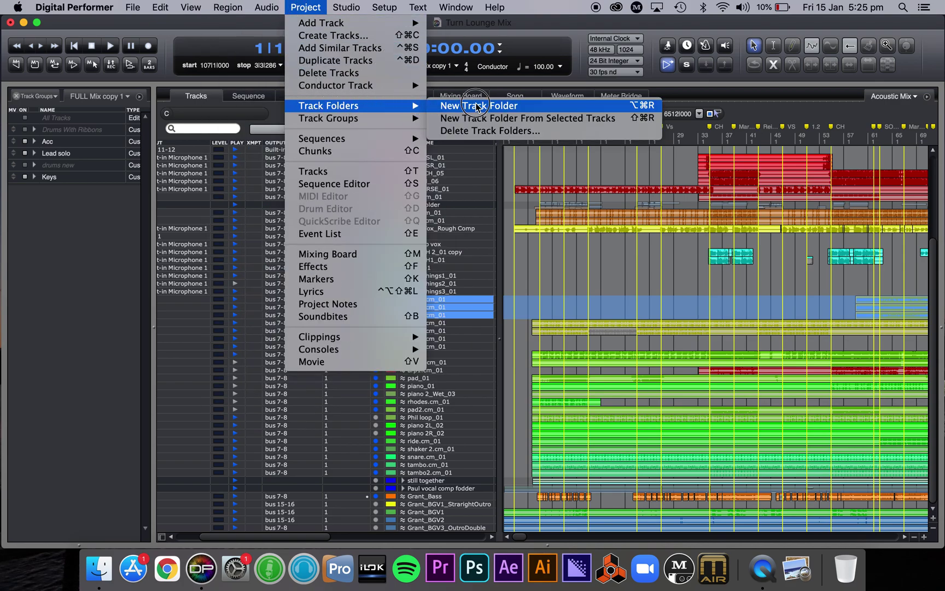
pyautogui.click(517, 119)
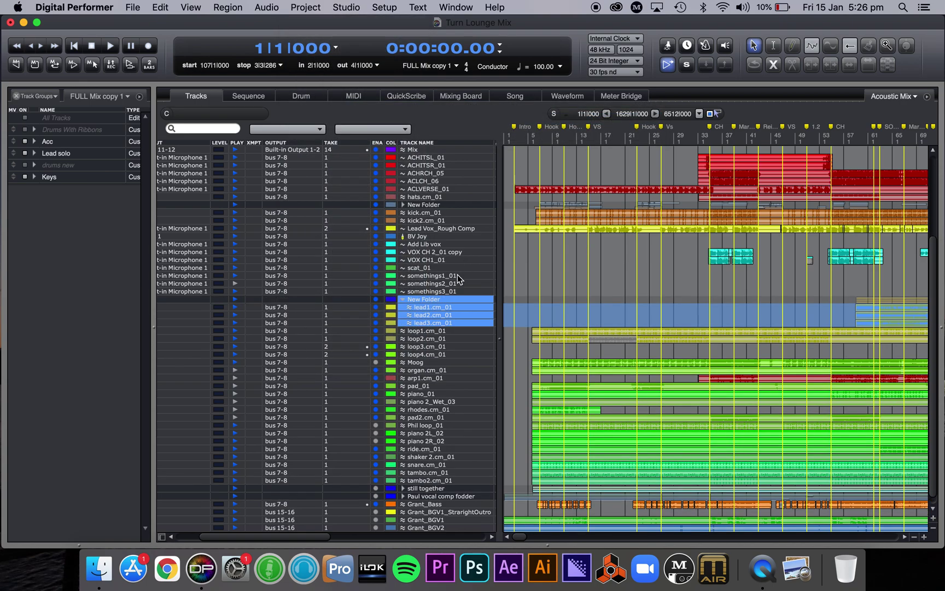
# Rename the new folder to 'Lead Parts' and collapse it
pyautogui.doubleClick(425, 300)
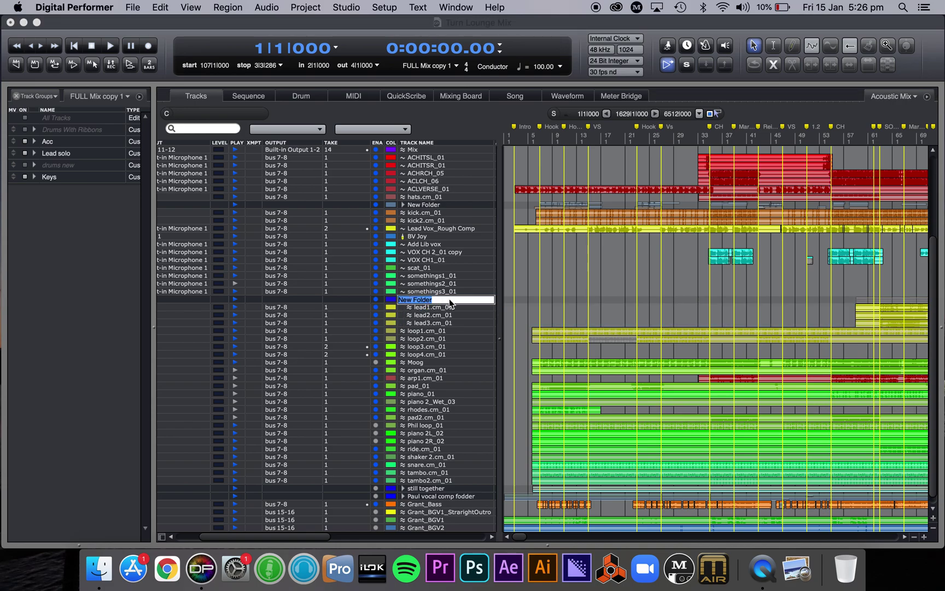
pyautogui.write('Lead Parts')
pyautogui.press('Return')
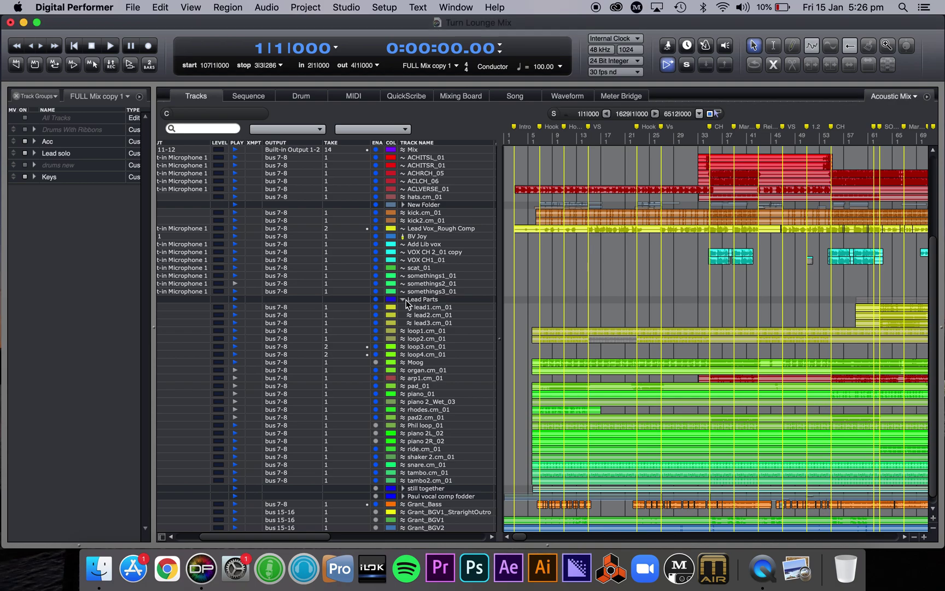
pyautogui.click(402, 300)
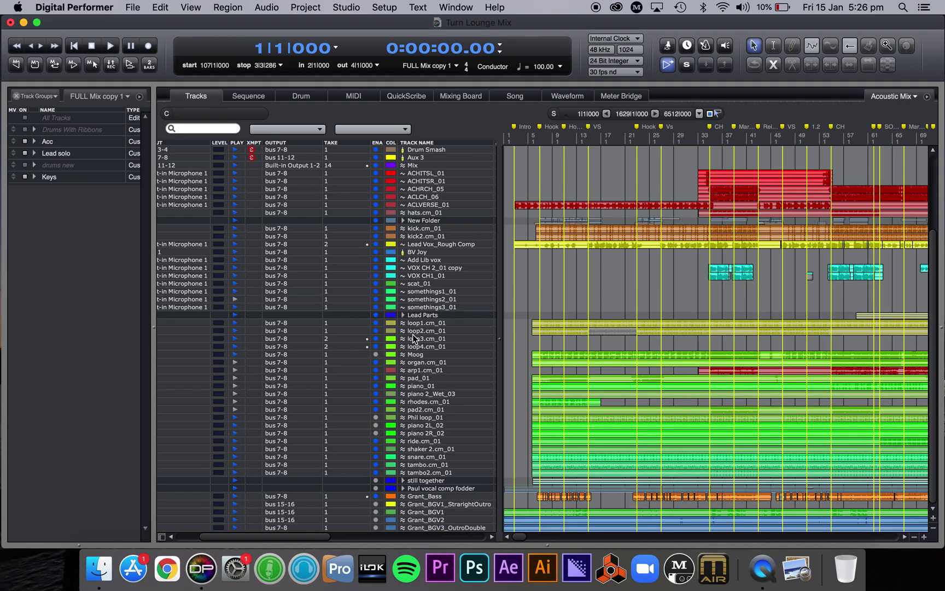
# Check the Lead Parts folder, then select the tambo.cm_01 and tambo2.cm_01 tracks
pyautogui.click(403, 315)
pyautogui.click(403, 315)
pyautogui.scroll(1, 476, 386)
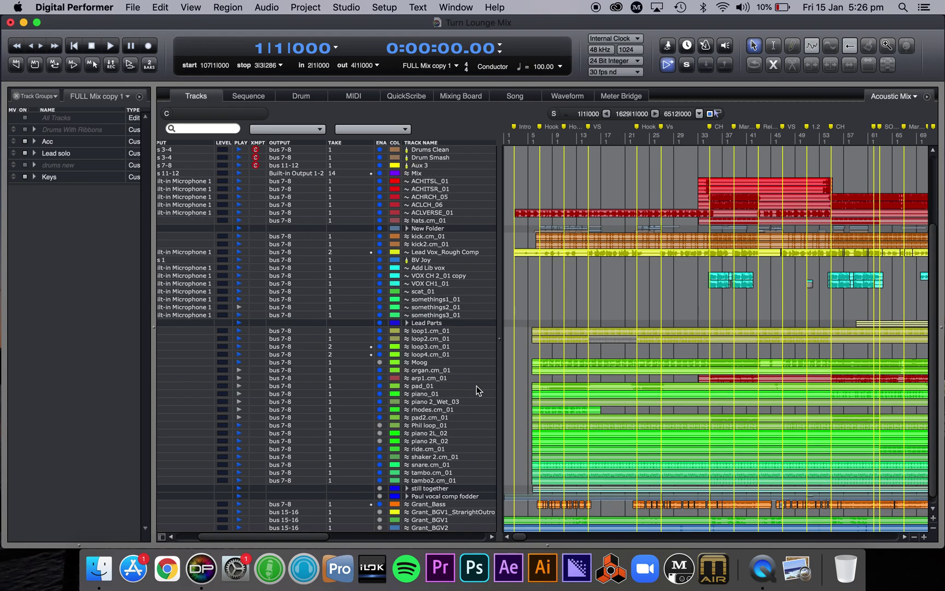
pyautogui.moveTo(439, 390); pyautogui.dragTo(439, 407)
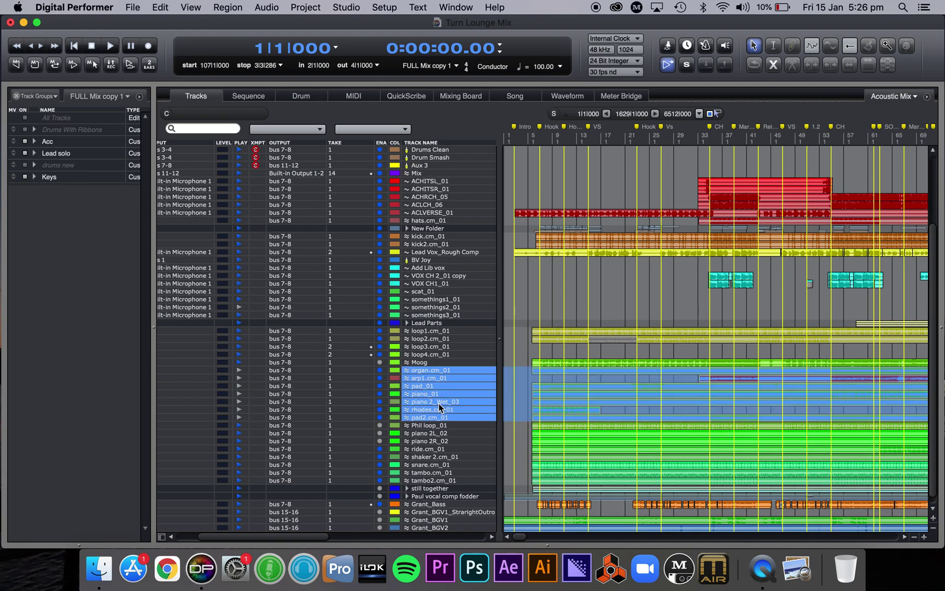
pyautogui.click(439, 480)
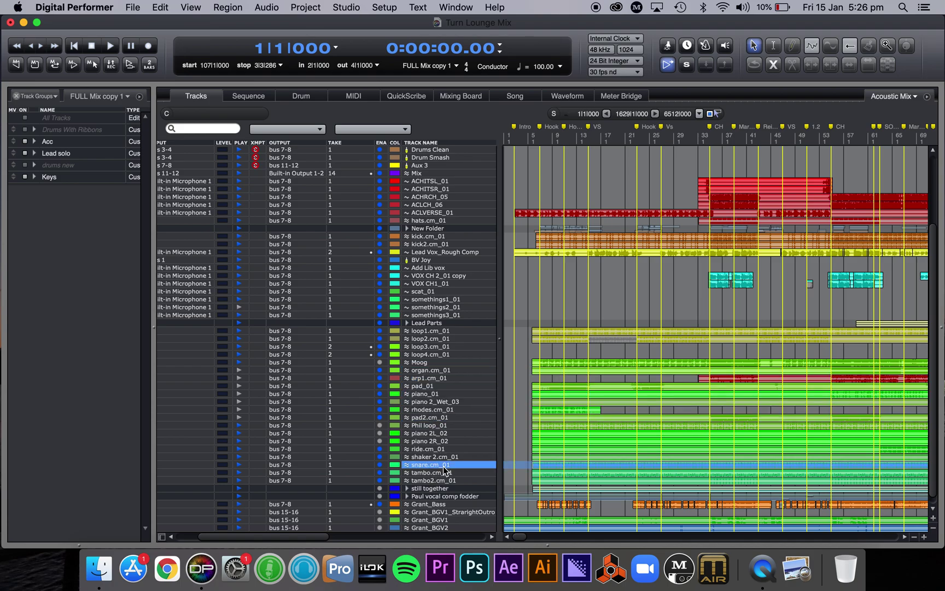
pyautogui.moveTo(437, 484); pyautogui.dragTo(440, 472)
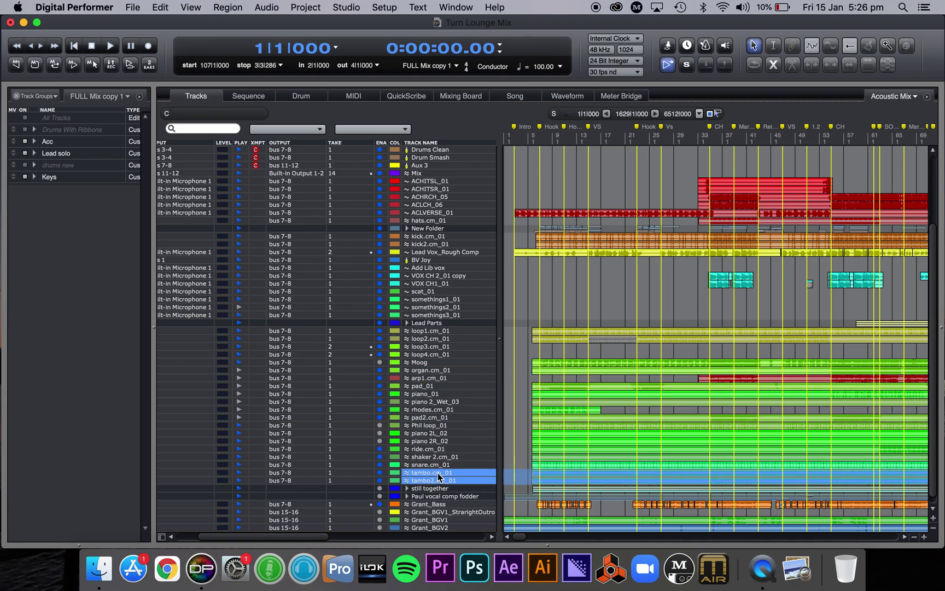
# Make a folder from the tambo tracks, name it Tambos and collapse it
pyautogui.click(305, 7)
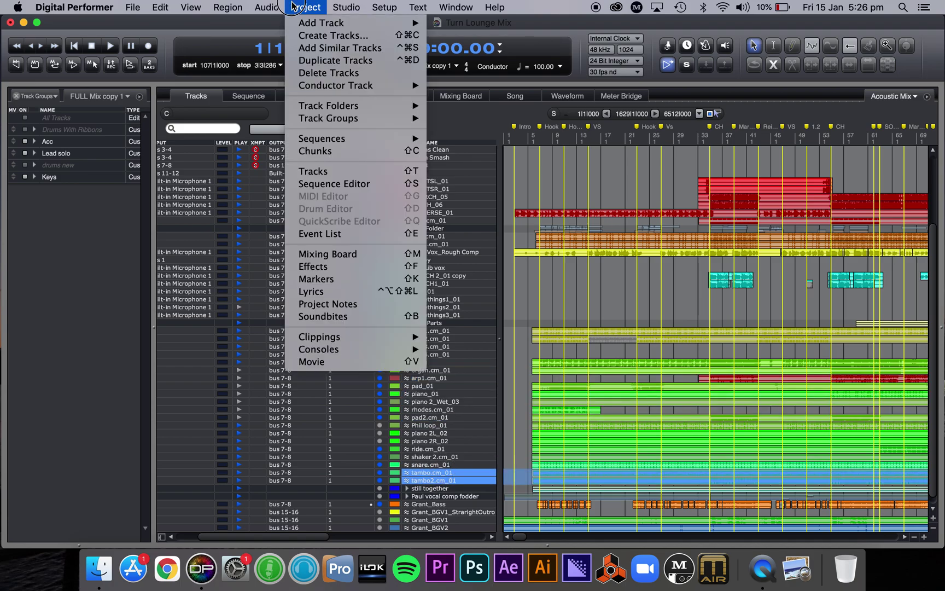
pyautogui.moveTo(308, 111)
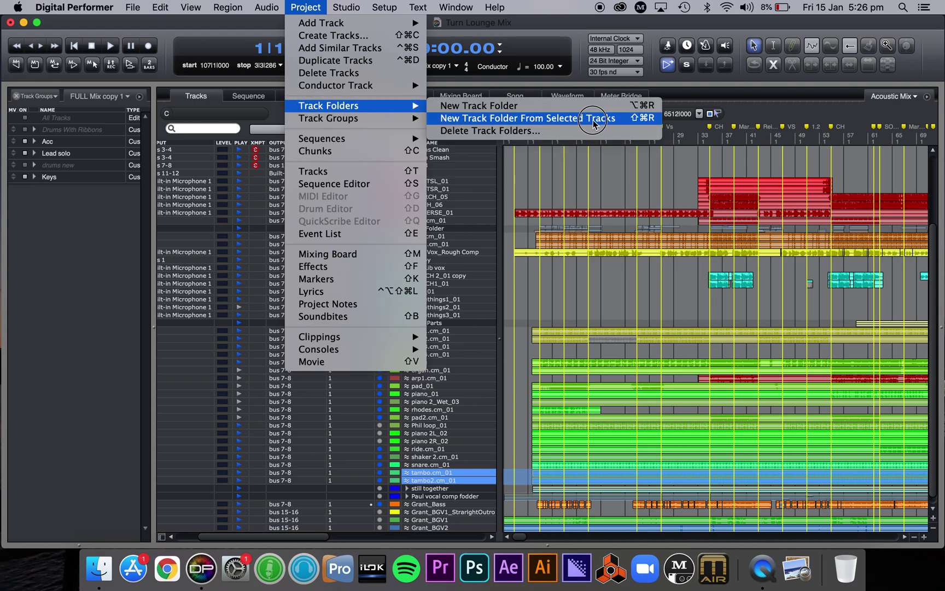
pyautogui.click(687, 121)
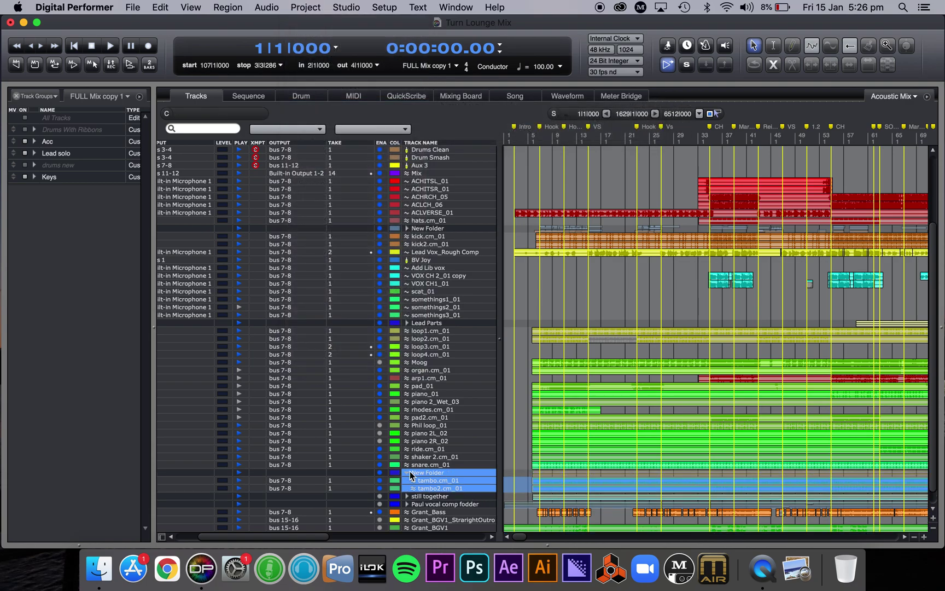
pyautogui.doubleClick(432, 473)
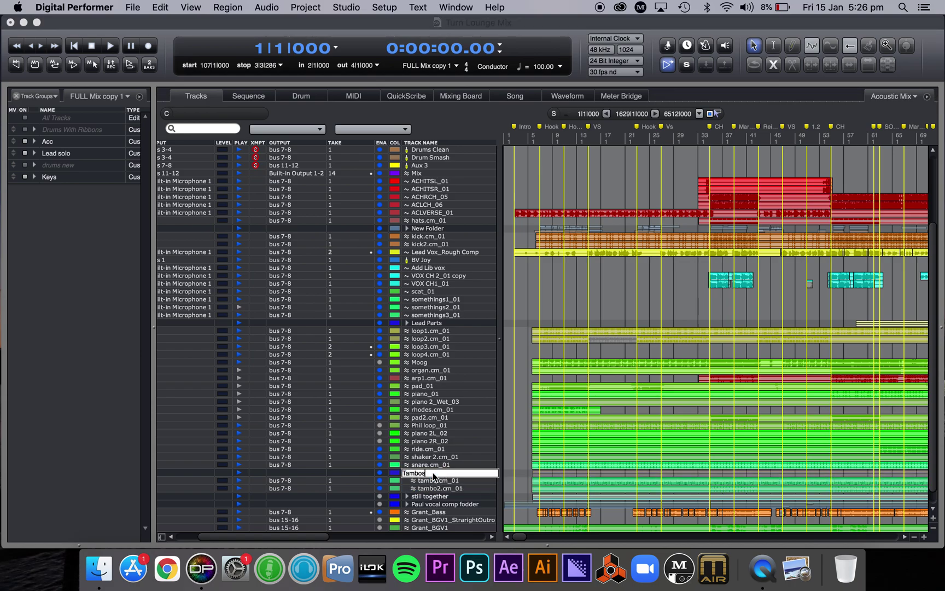
pyautogui.press('Return')
pyautogui.click(406, 472)
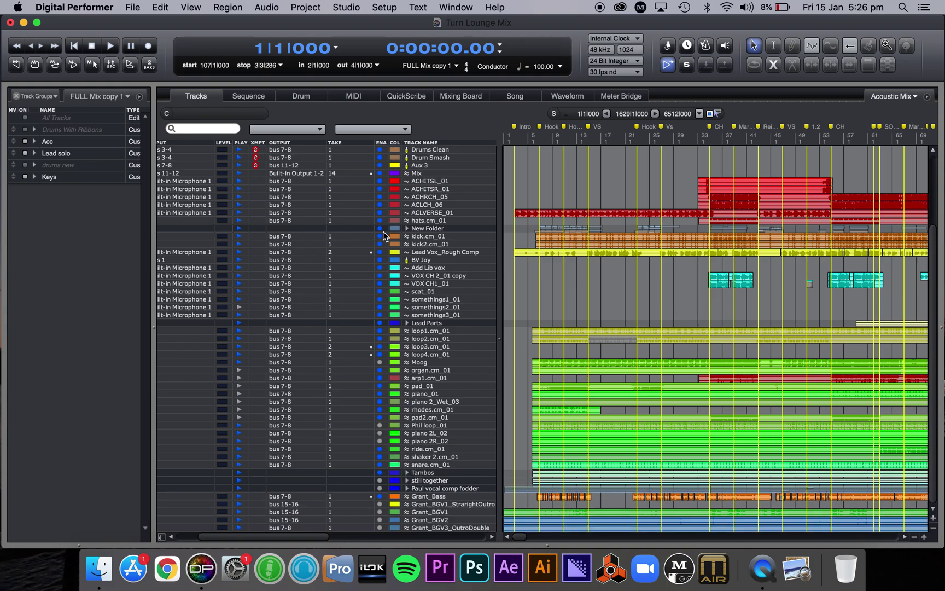
# Scroll the track list back to the top so the Conductor and Kick tracks show
pyautogui.scroll(5, 383, 231)
pyautogui.hscroll(-2, 383, 232)
pyautogui.scroll(-3, 384, 232)
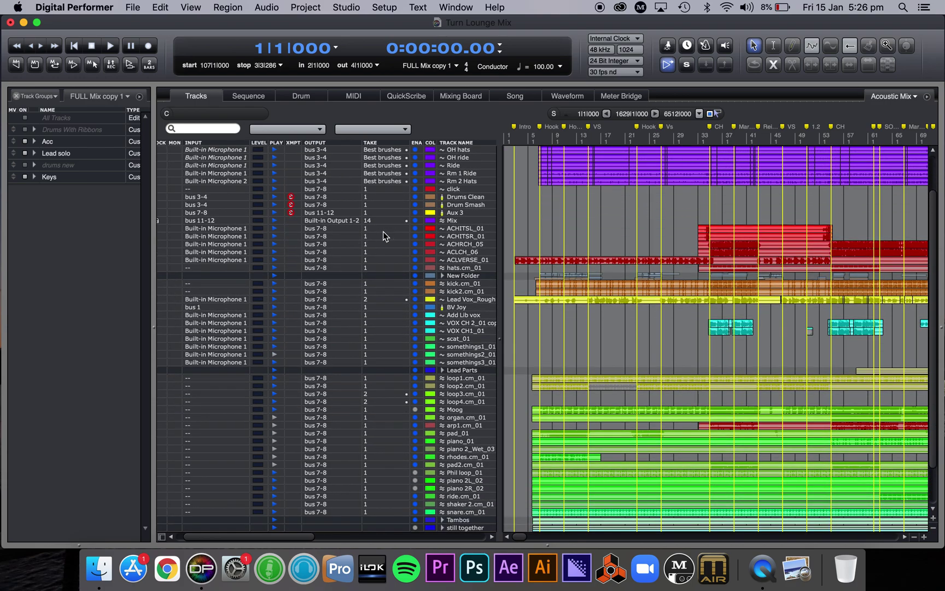
pyautogui.scroll(3, 384, 232)
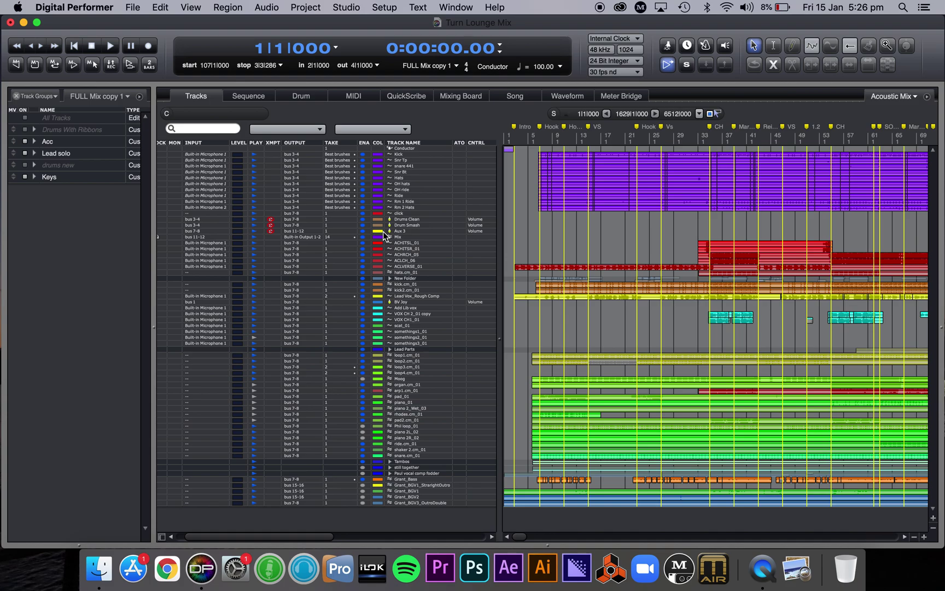
pyautogui.scroll(-3, 383, 234)
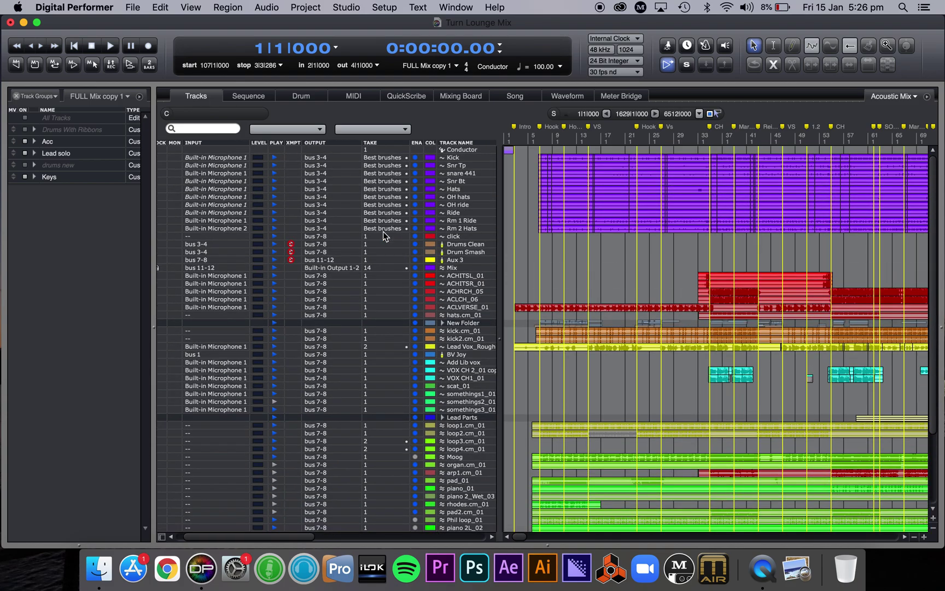
pyautogui.scroll(2, 384, 231)
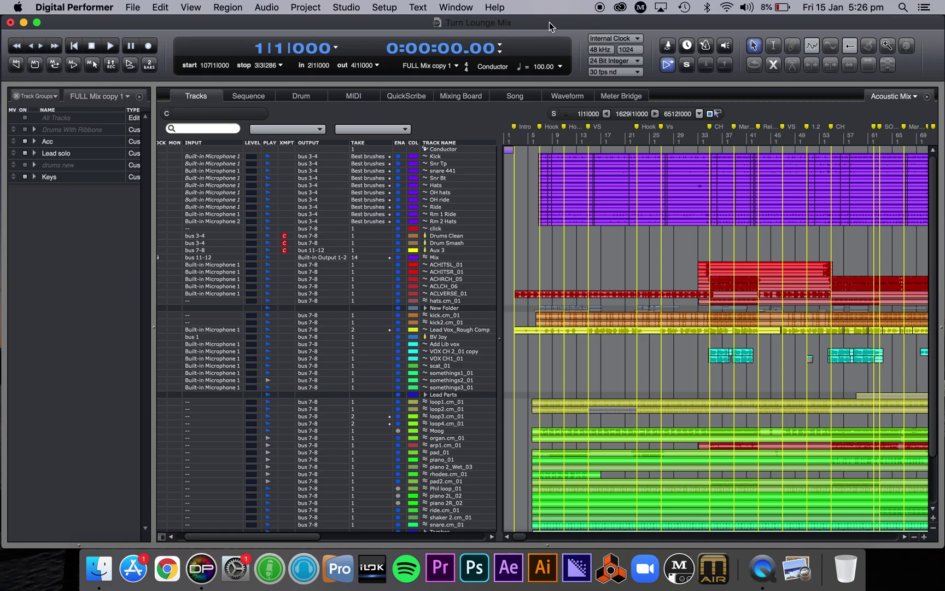
# Check the sequence list, then open the Chunks window from the Project menu
pyautogui.click(312, 131)
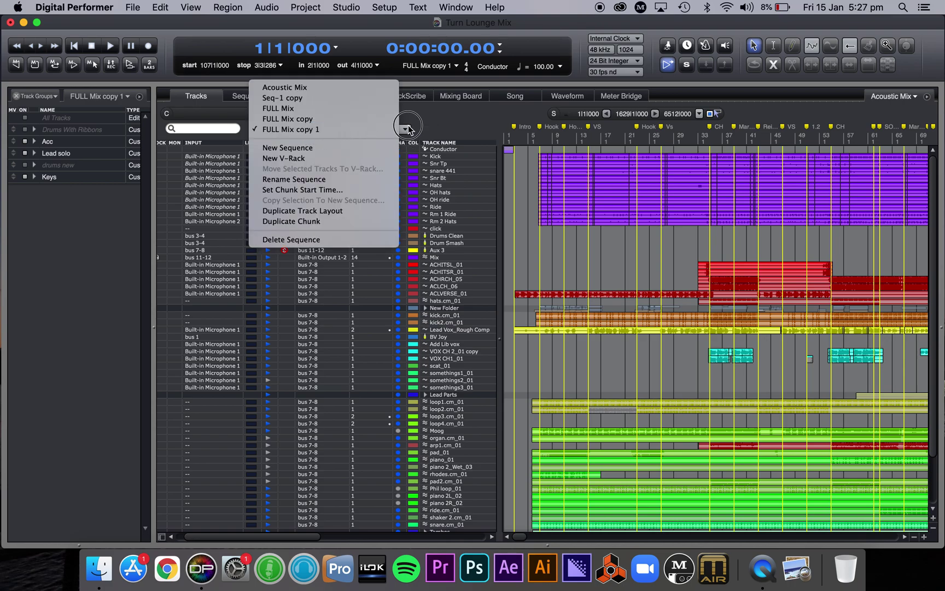
pyautogui.click(757, 132)
pyautogui.click(398, 7)
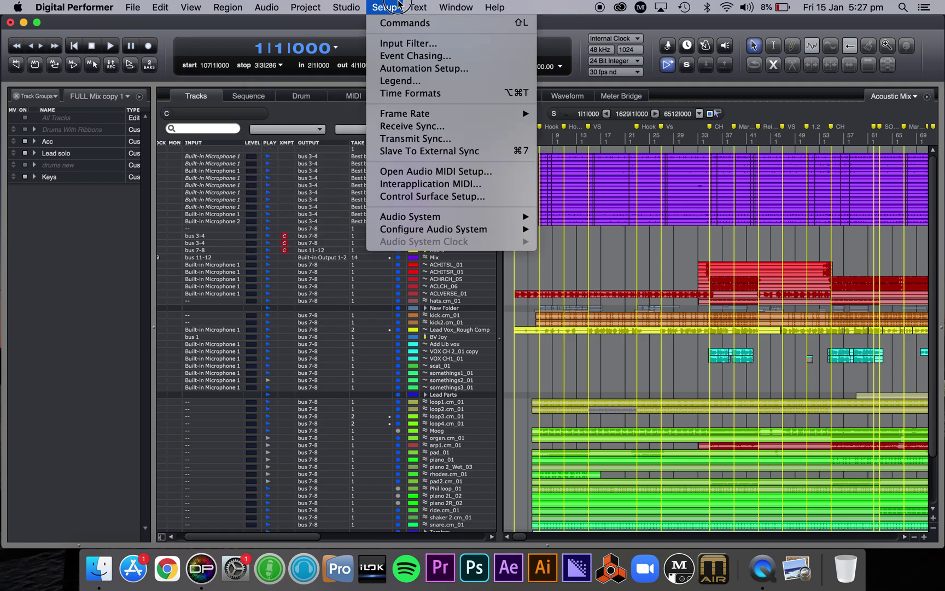
pyautogui.moveTo(350, 6)
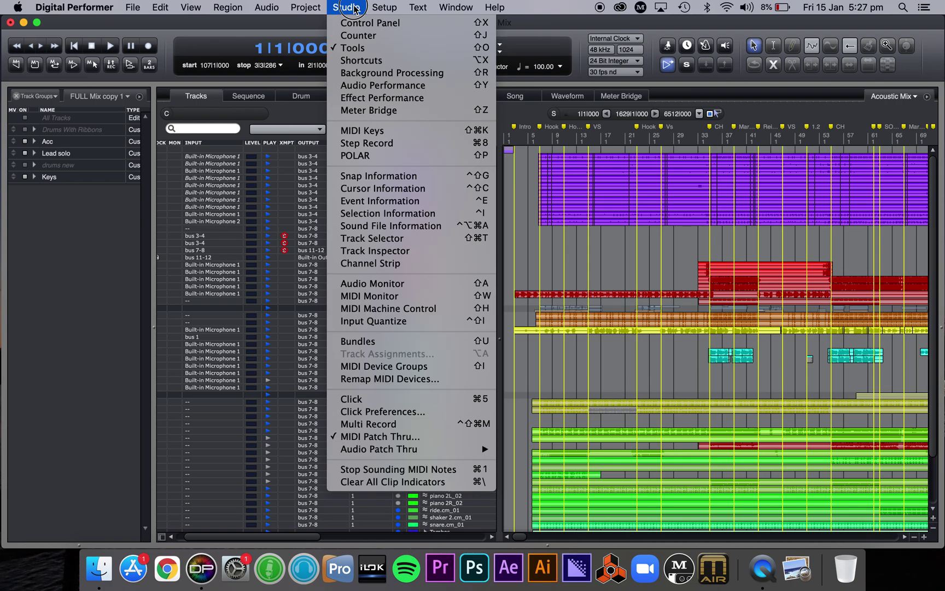
pyautogui.moveTo(305, 7)
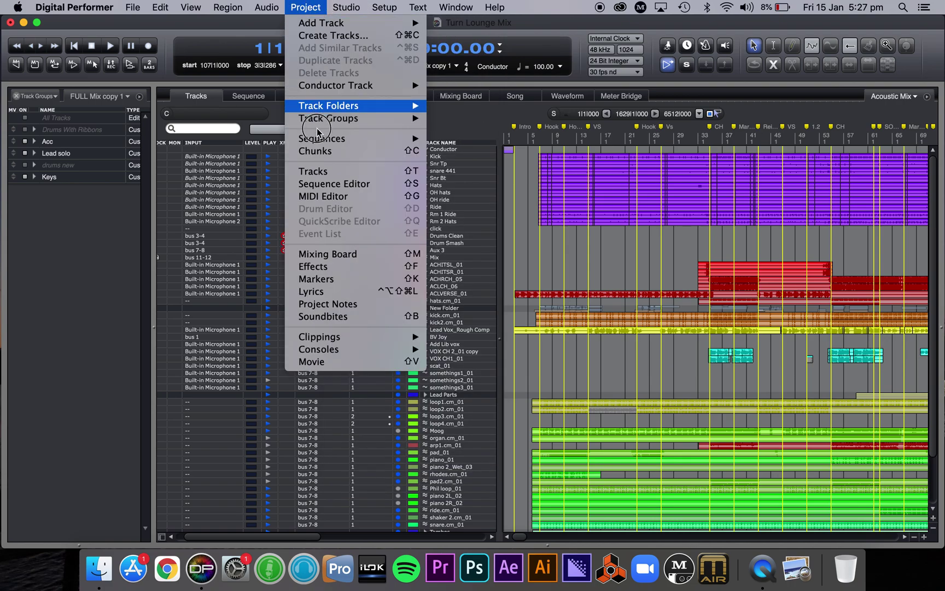
pyautogui.click(317, 151)
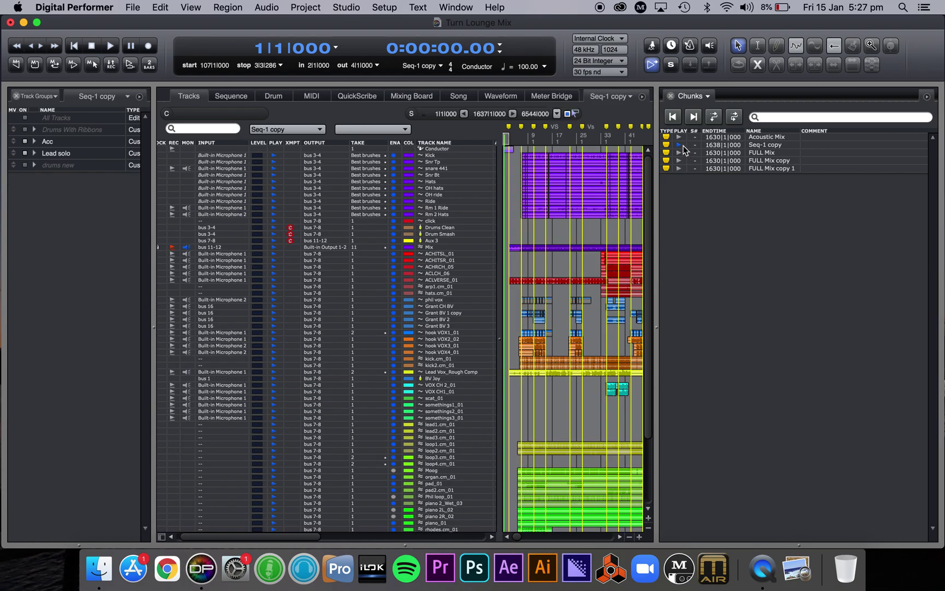
# Step through the chunks past FULL Mix to FULL Mix copy, then close the Chunks window
pyautogui.click(695, 118)
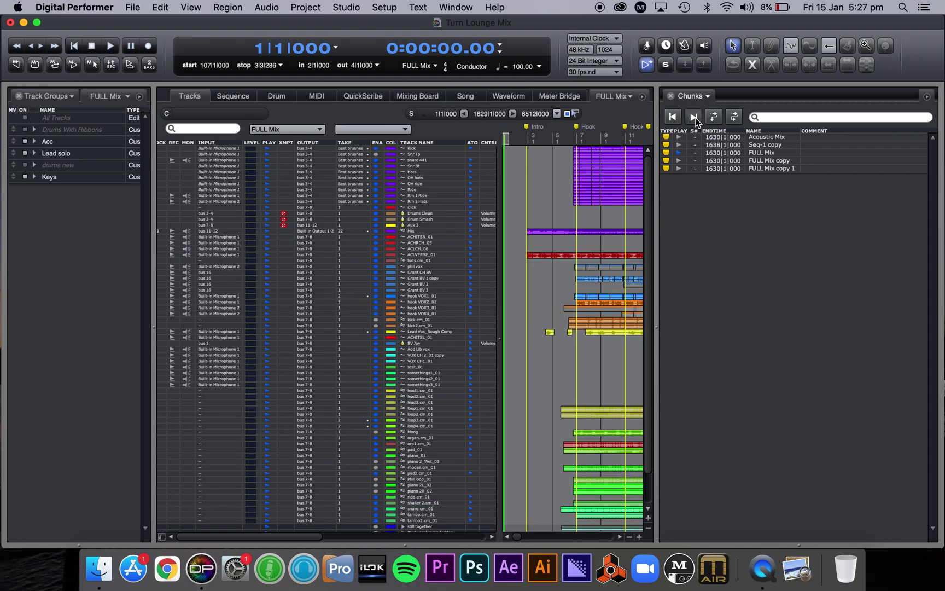
pyautogui.click(695, 119)
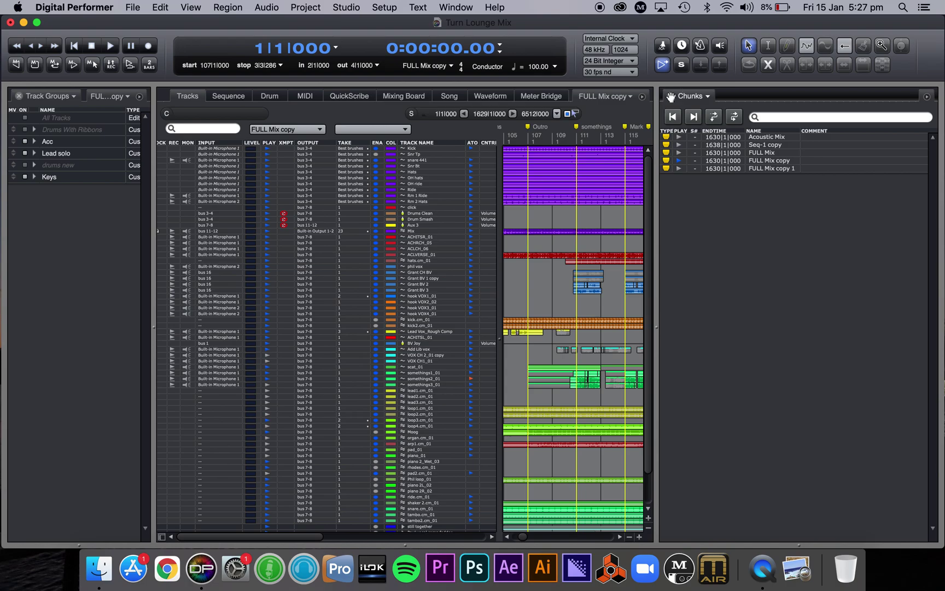
pyautogui.click(670, 97)
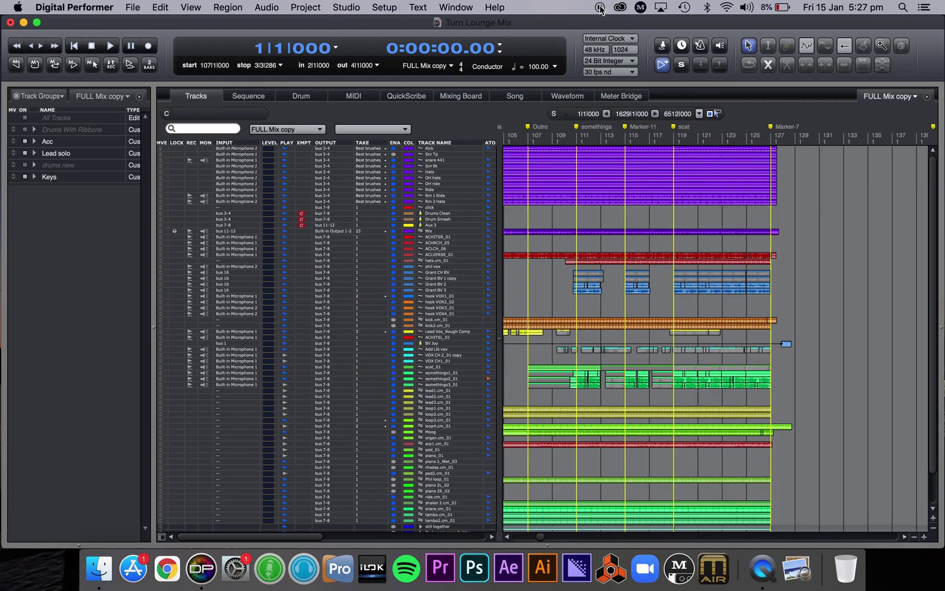